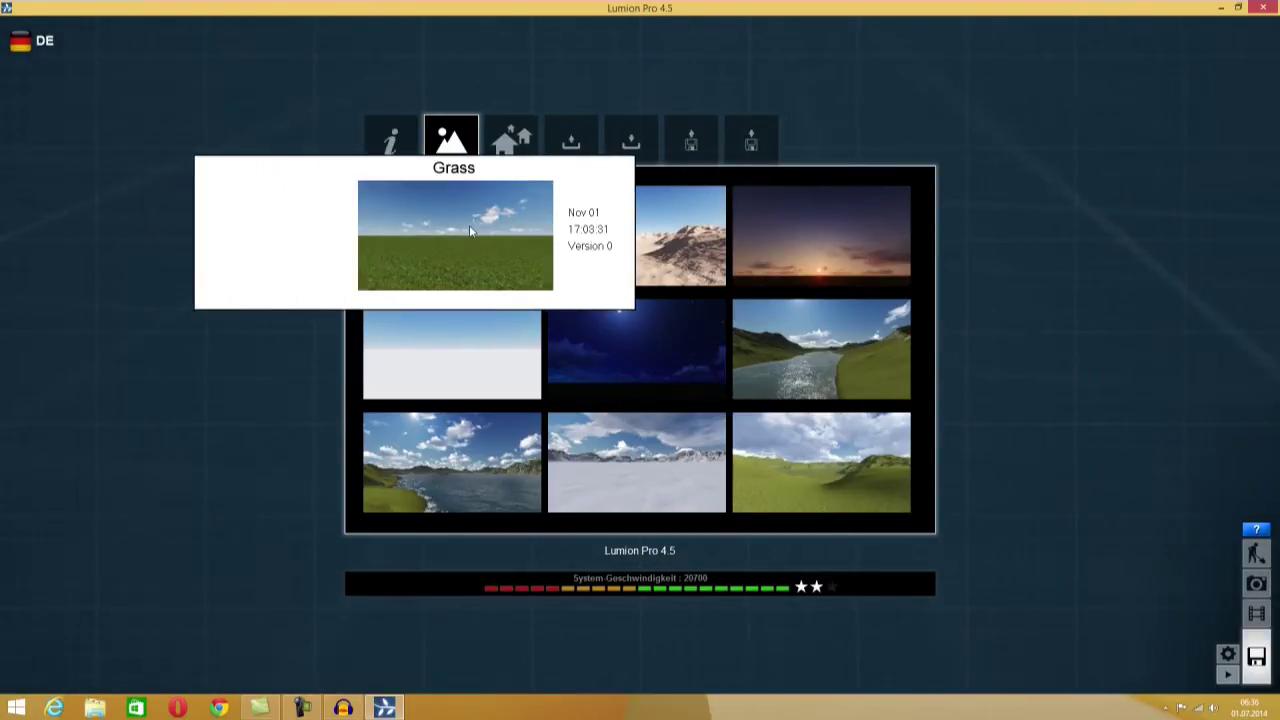
- Open the Grass template as a new scene and try a mountainous terrain preset
left_click(469, 228)
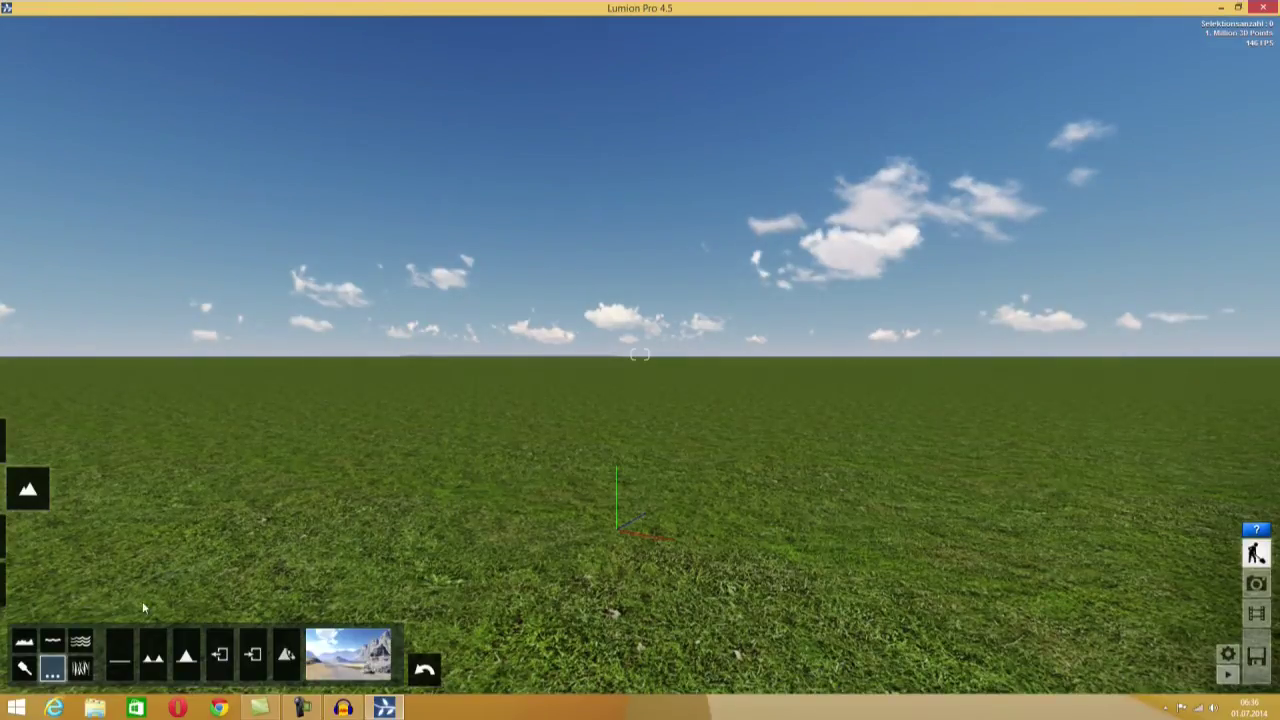
left_click(152, 655)
mouse_move(628, 605)
right_mouse_down()
mouse_move(332, 492)
mouse_move(184, 393)
right_mouse_up()
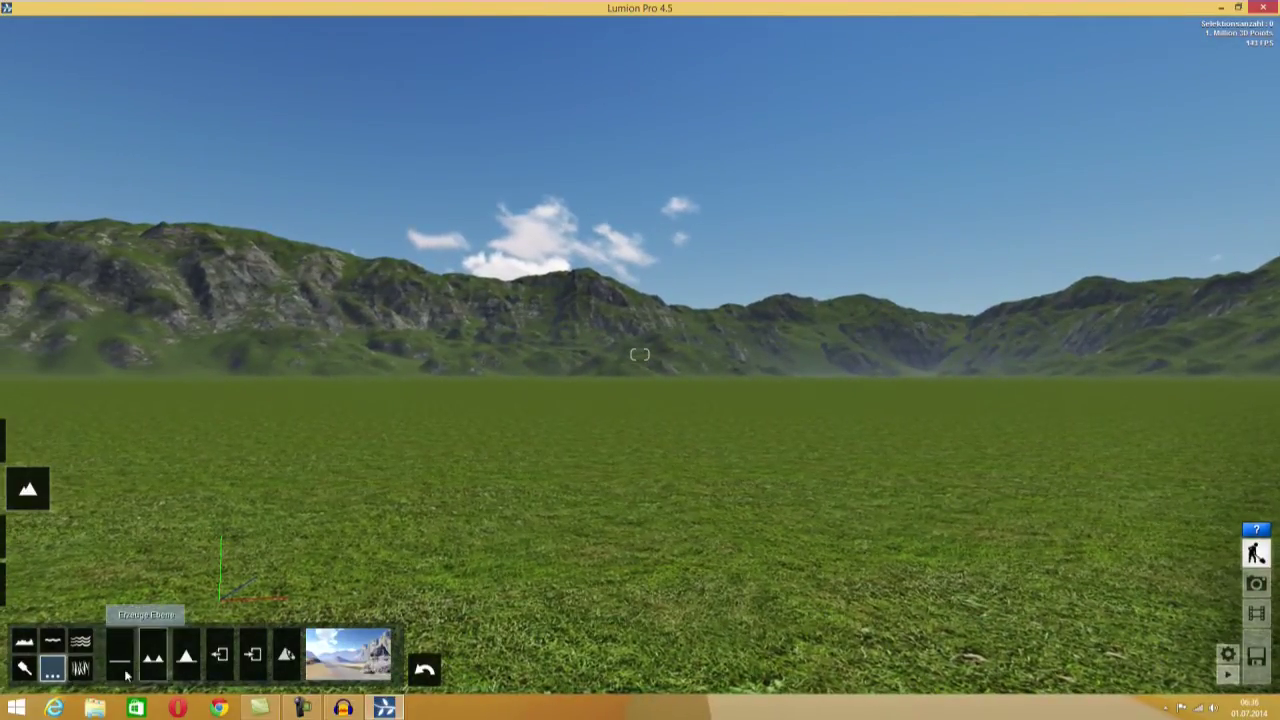
- Flatten the terrain with 'Erzeuge Ebene' and tilt the view up toward the sky
left_click(126, 676)
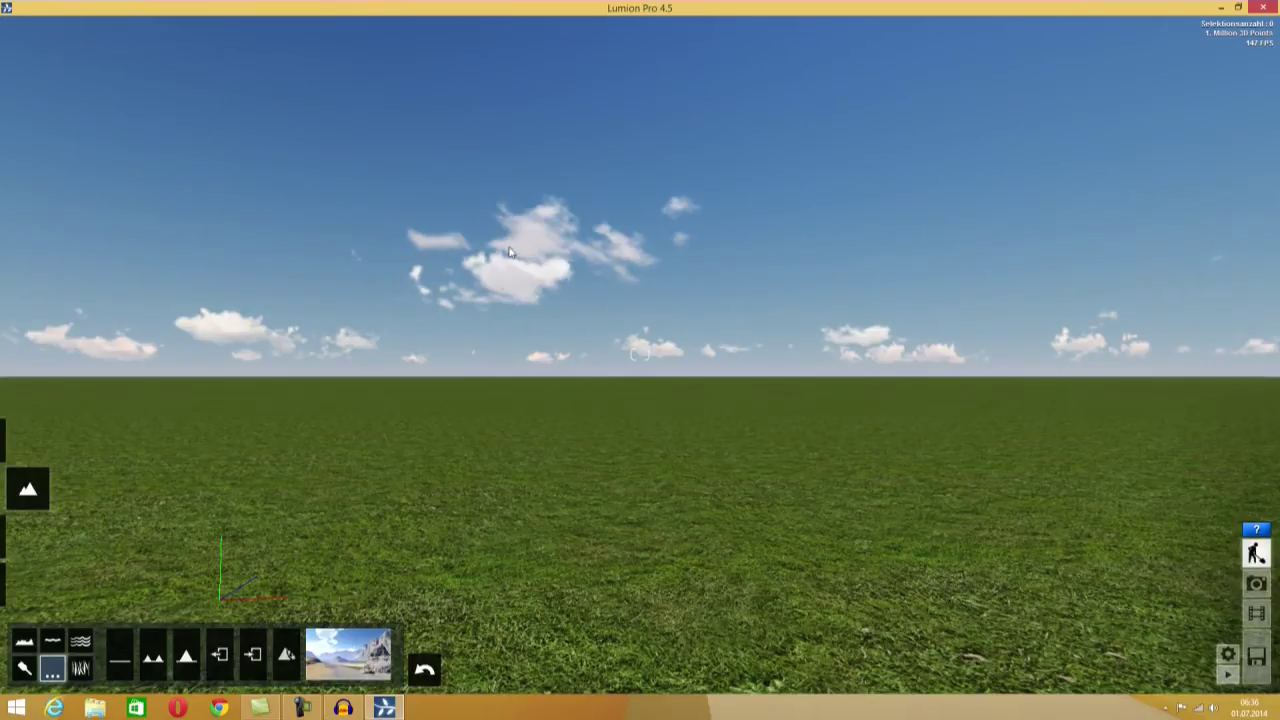
mouse_move(586, 401)
right_mouse_down()
mouse_move(520, 370)
mouse_move(672, 512)
right_mouse_up()
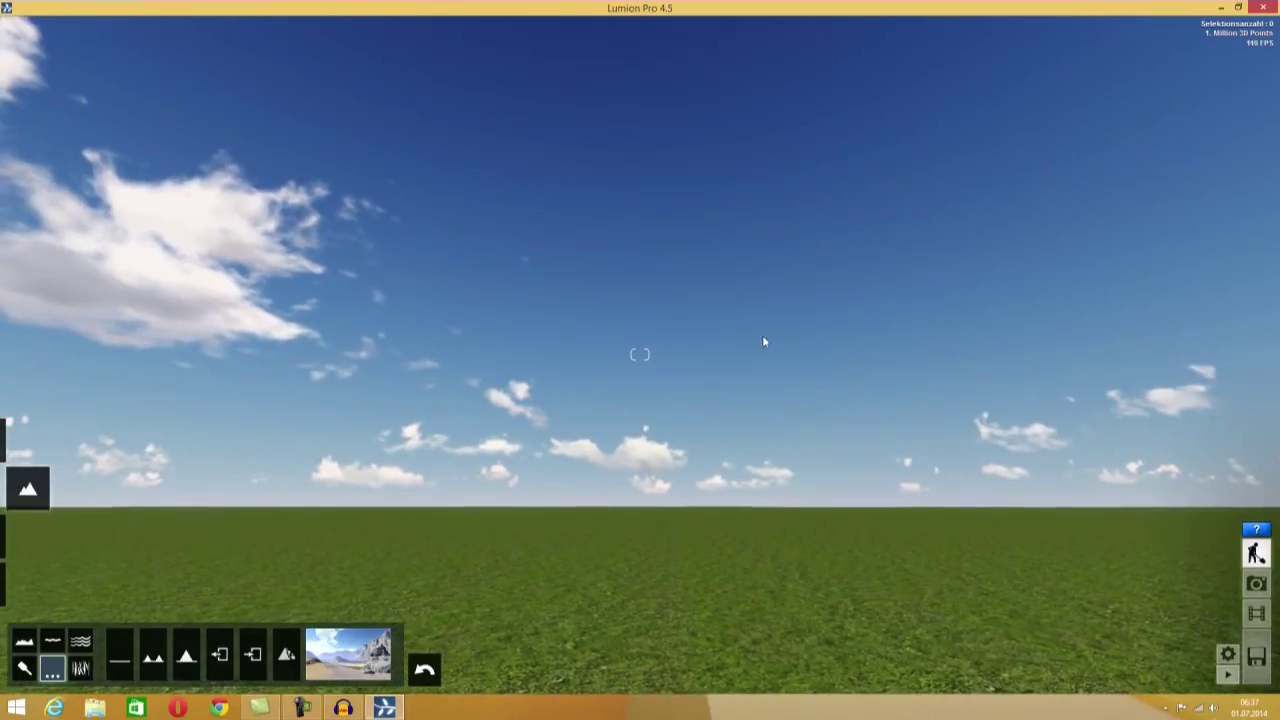
mouse_move(762, 338)
right_mouse_down()
mouse_move(730, 440)
mouse_move(730, 400)
right_mouse_up()
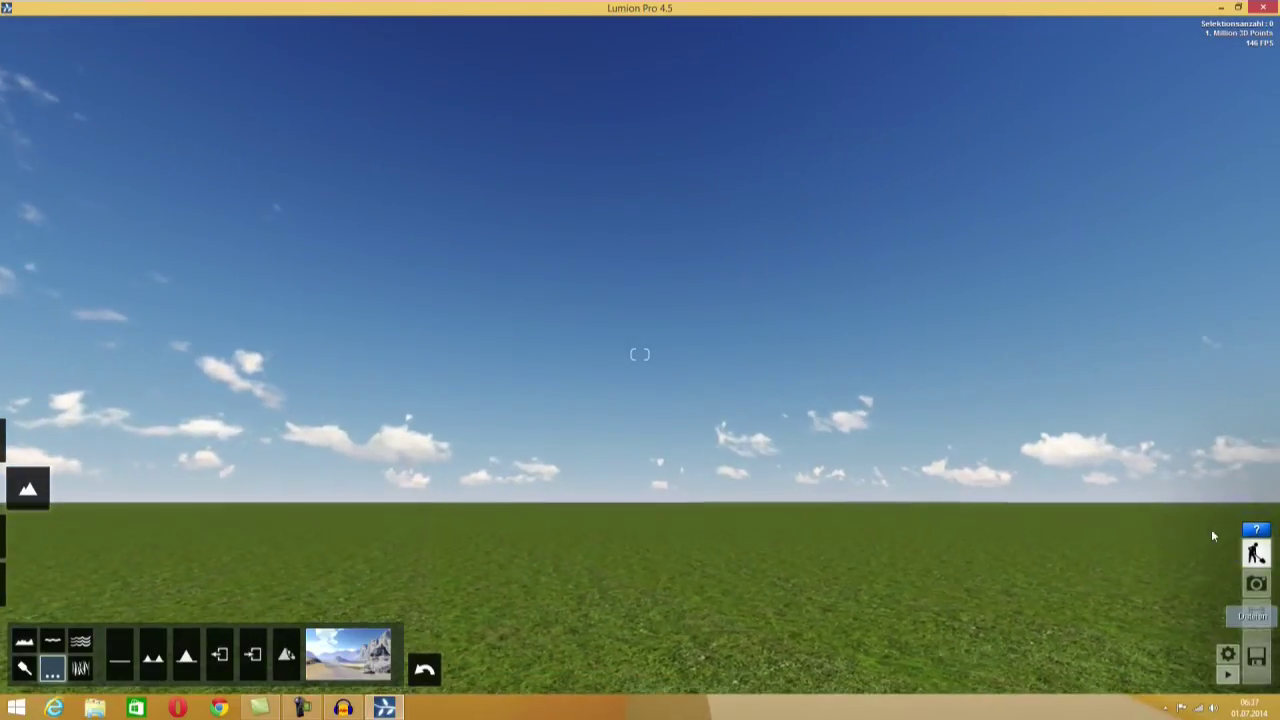
- In Movie mode, start a new 'In Lumion aufnehmen' clip and frame the clouds
left_click(1256, 614)
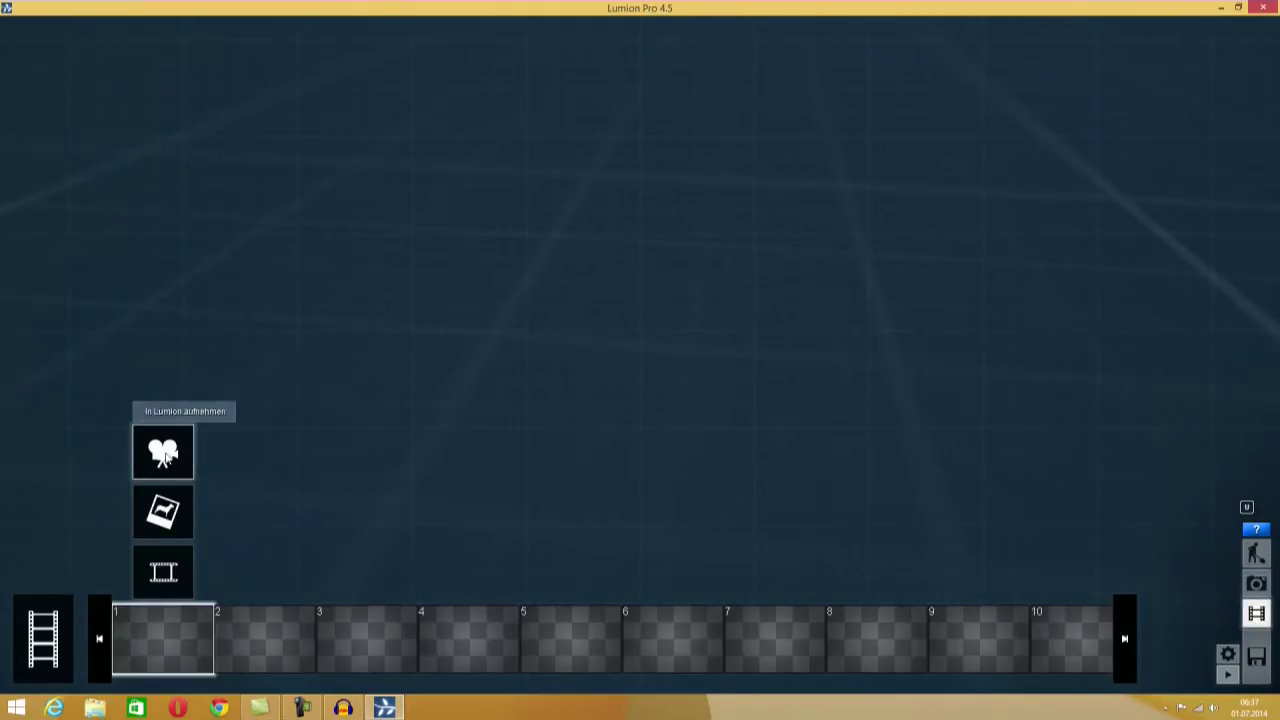
left_click(163, 453)
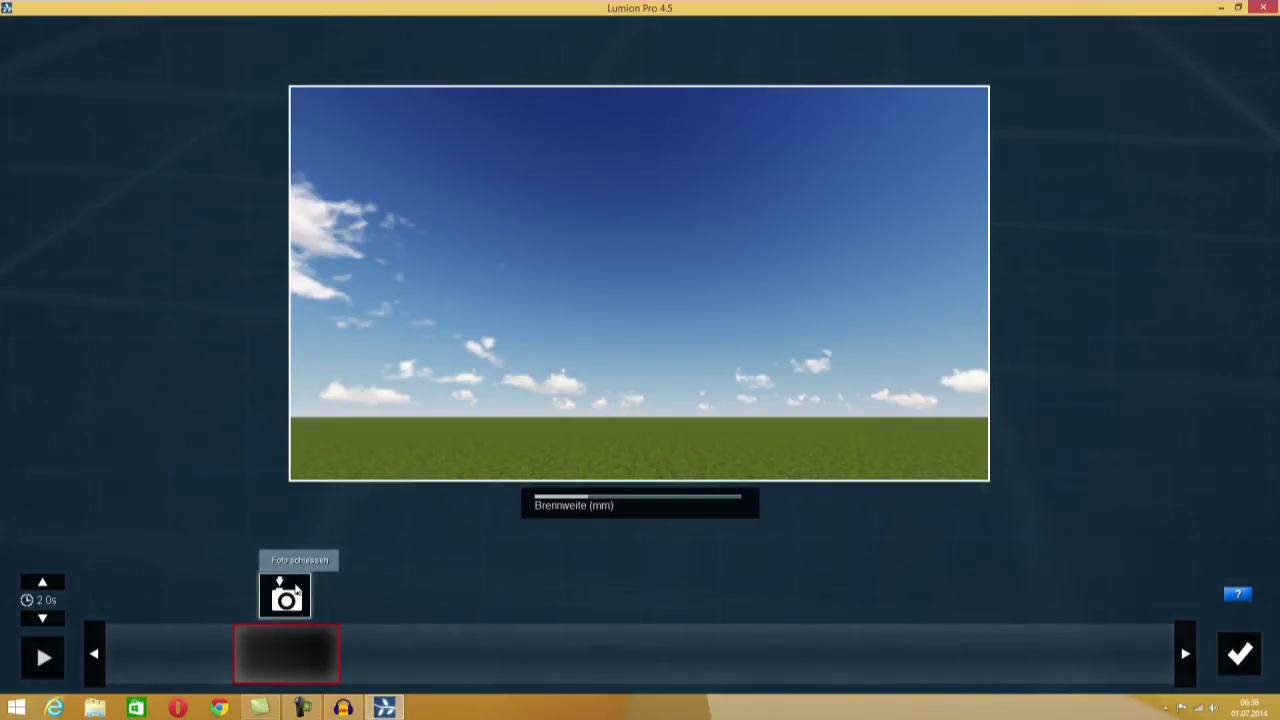
mouse_move(717, 354)
right_mouse_down()
mouse_move(640, 284)
mouse_move(689, 303)
right_mouse_up()
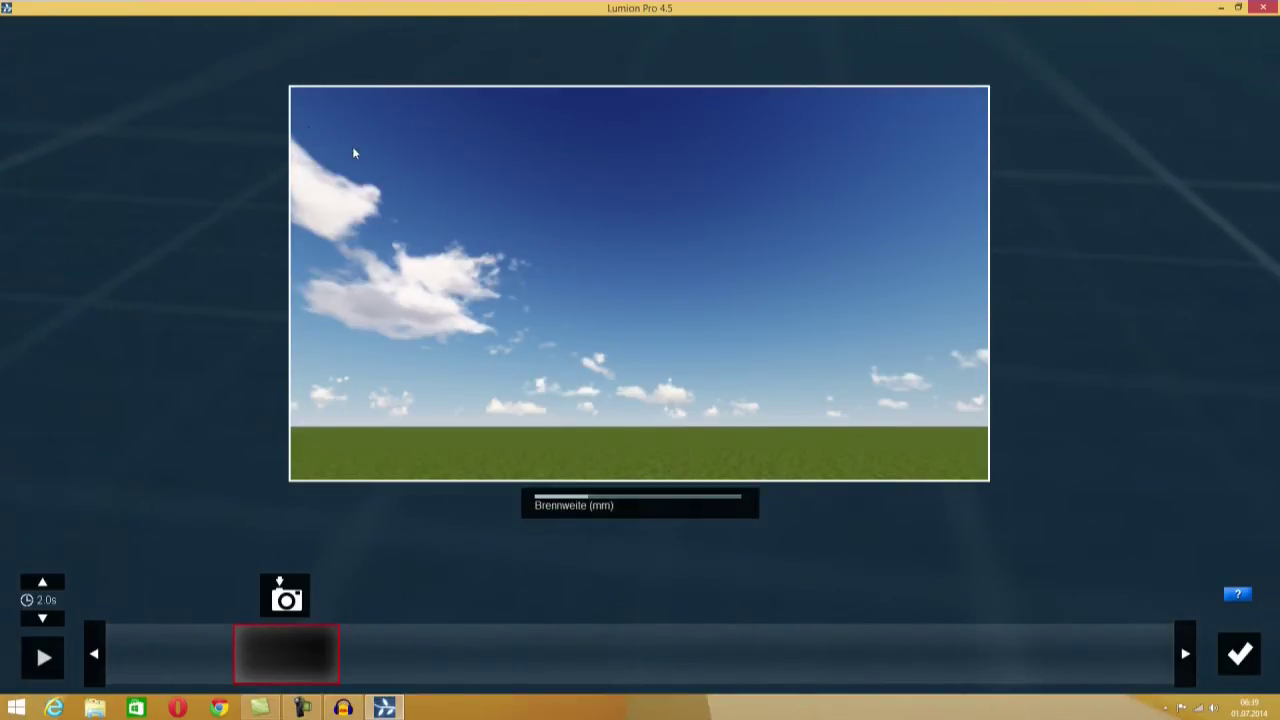
right_click_drag(637, 277, 267, 98)
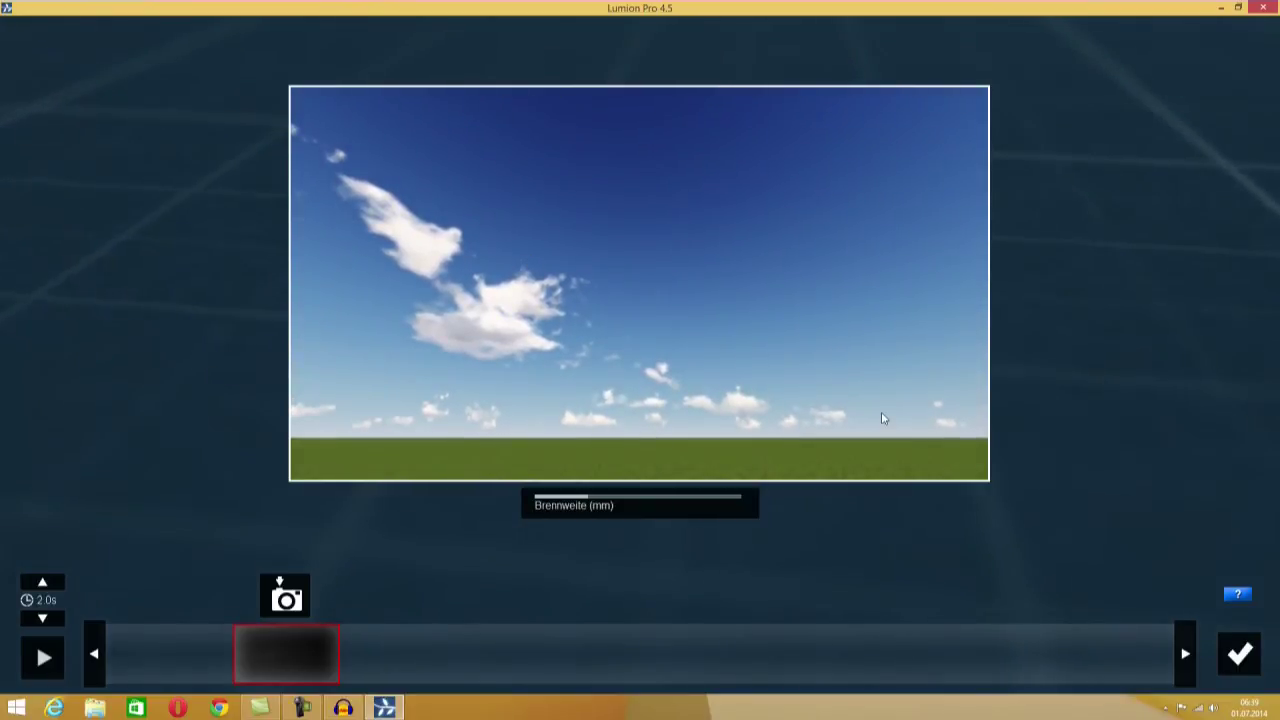
right_click_drag(526, 248, 291, 433)
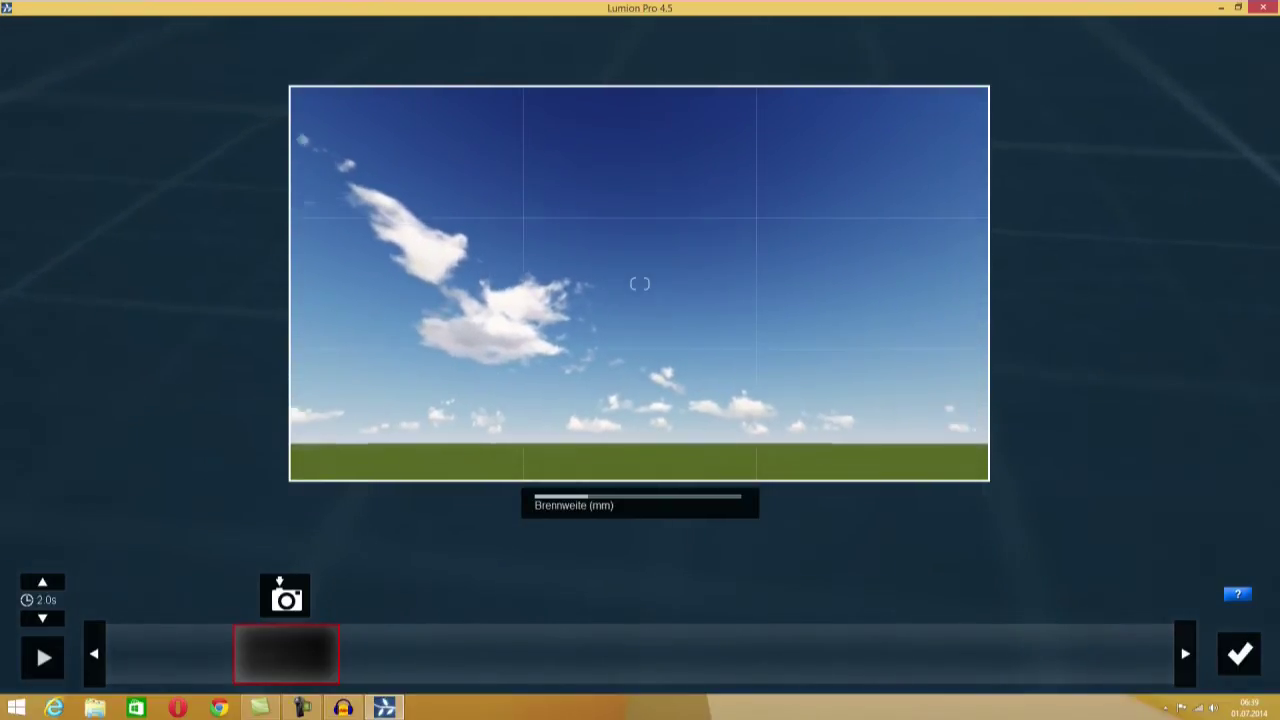
- Capture several sky camera keyframes with 'Foto aufnehmen' and confirm the 12-second clip
left_click(286, 597)
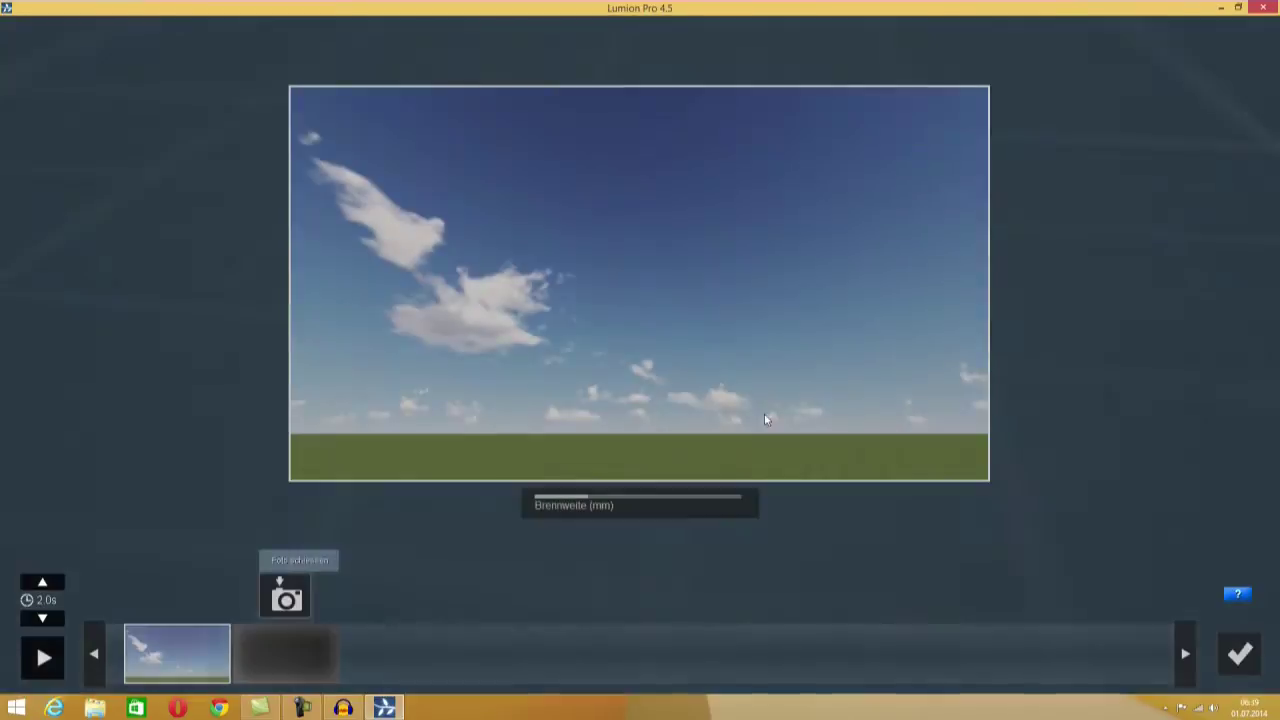
right_click_drag(557, 211, 397, 434)
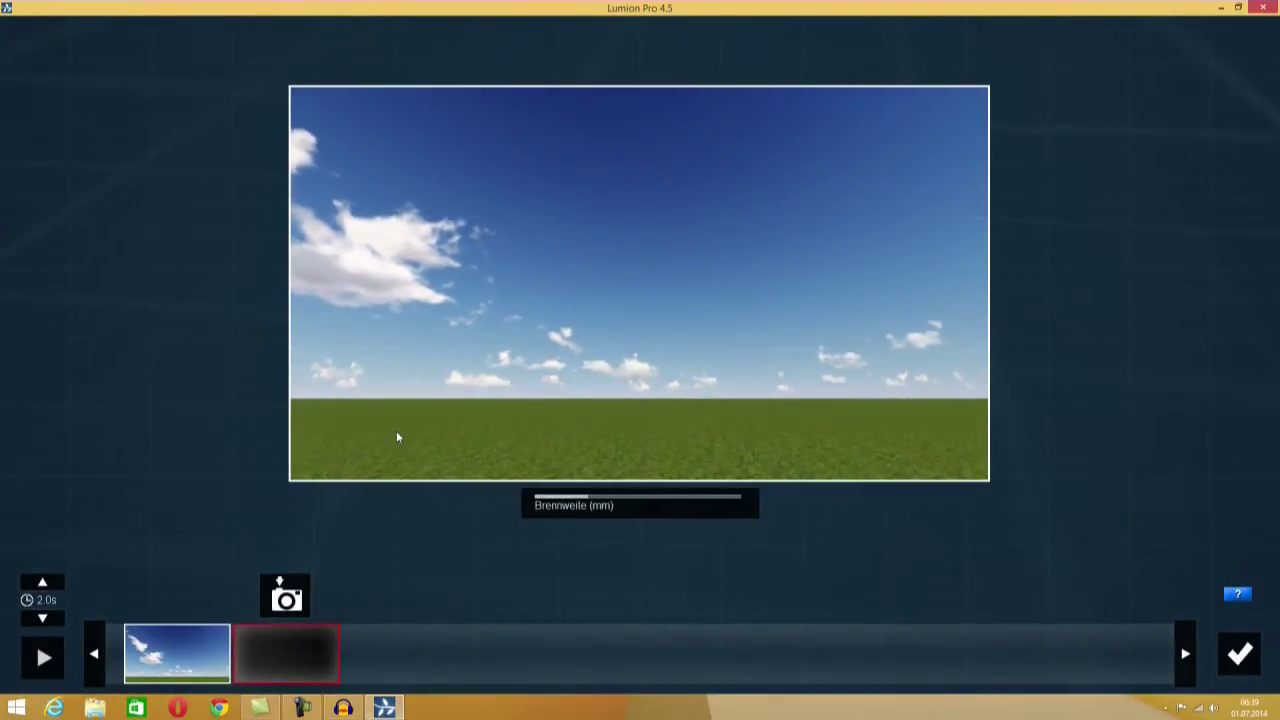
left_click(284, 590)
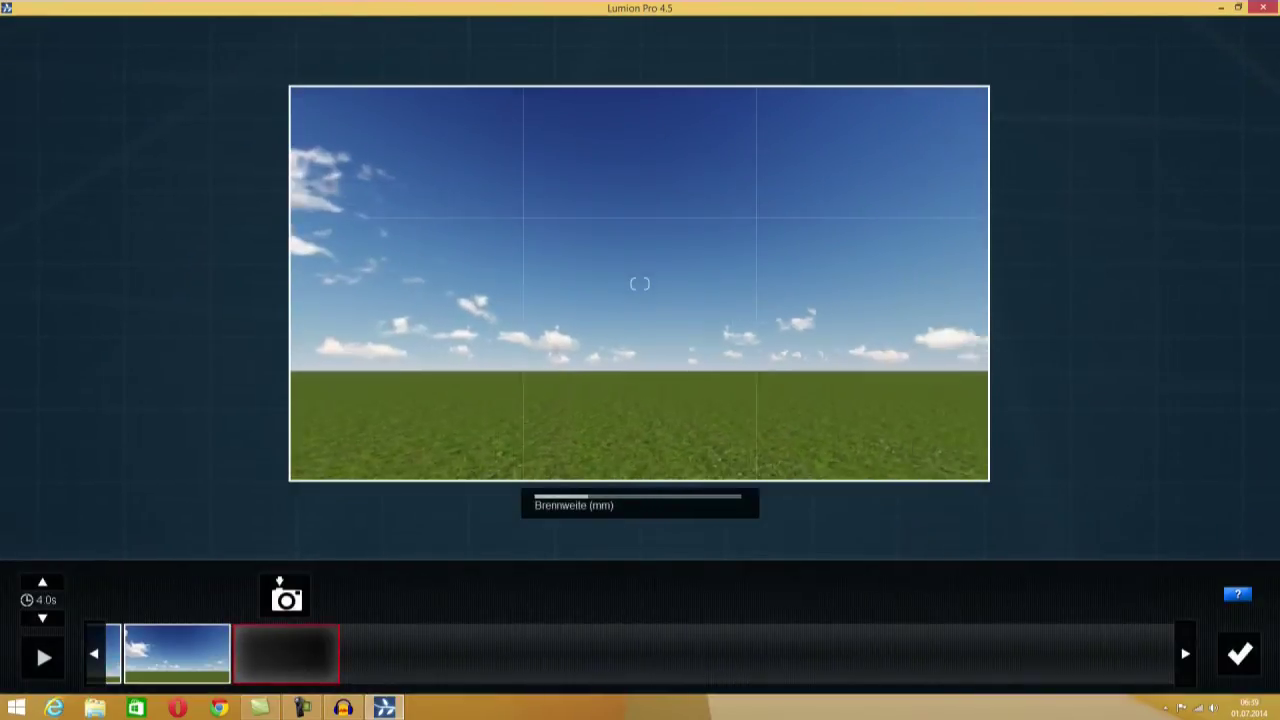
right_click_drag(639, 284, 371, 543)
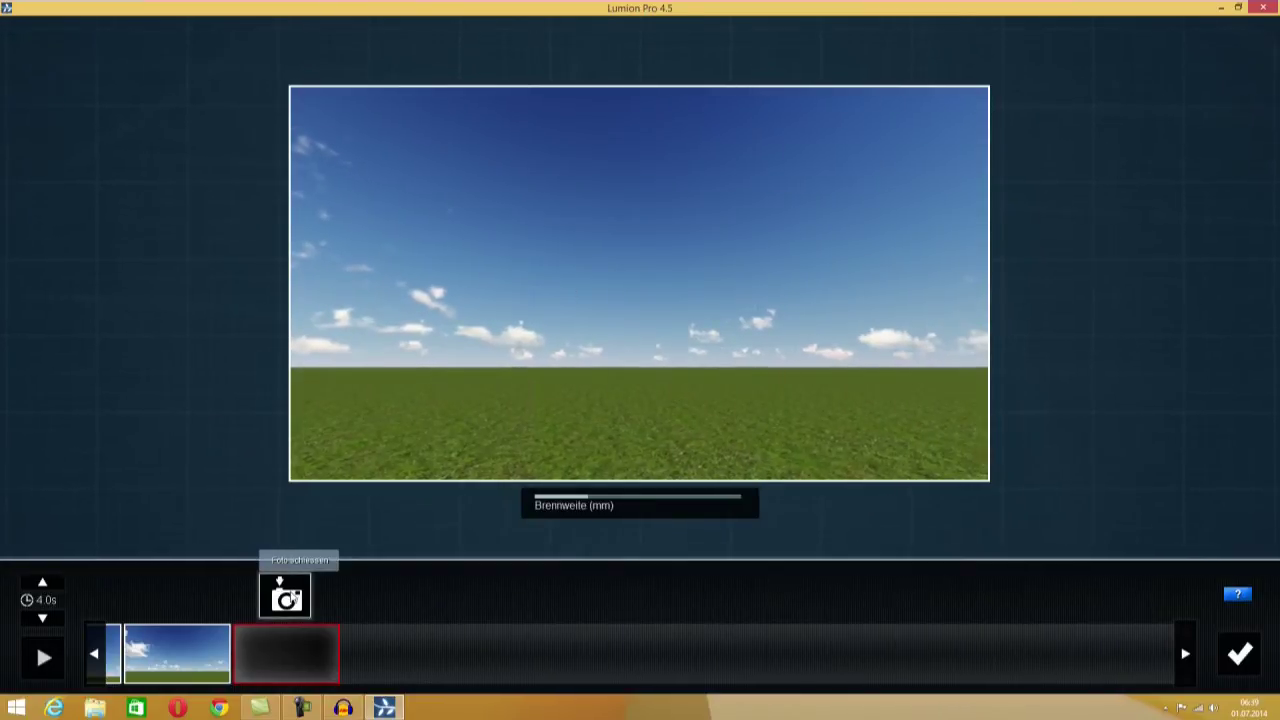
left_click(286, 597)
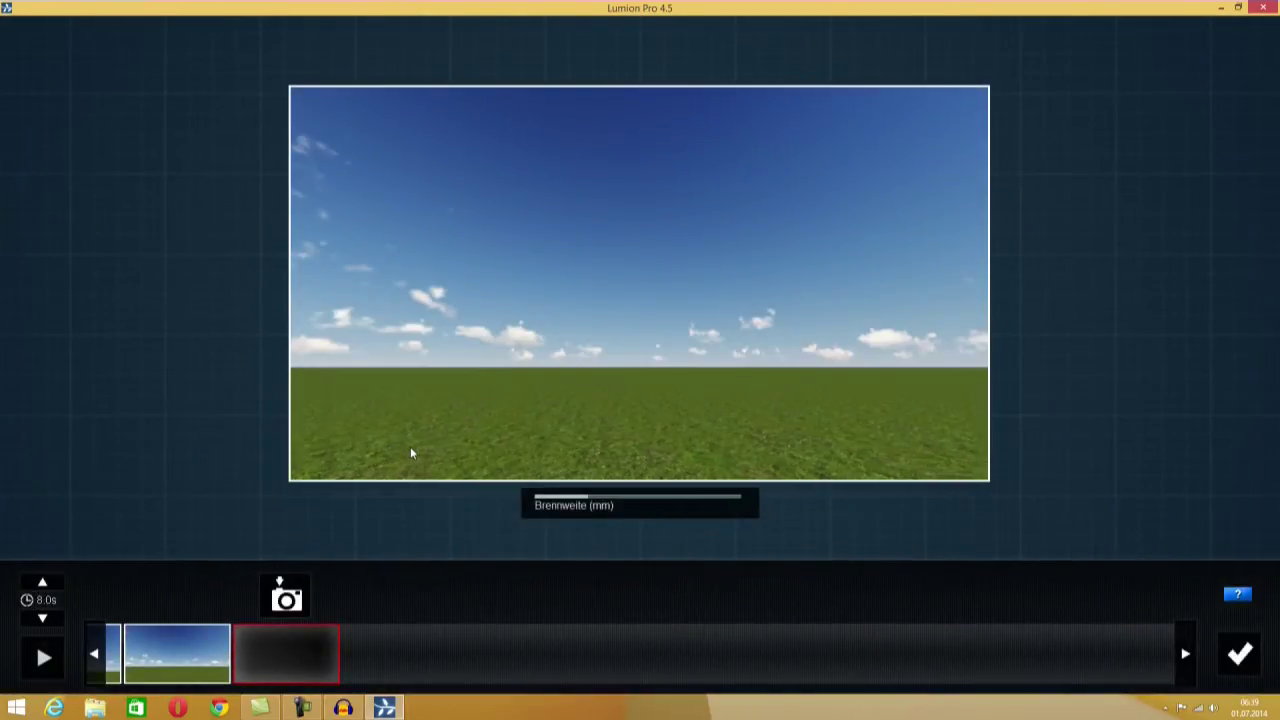
left_click(285, 600)
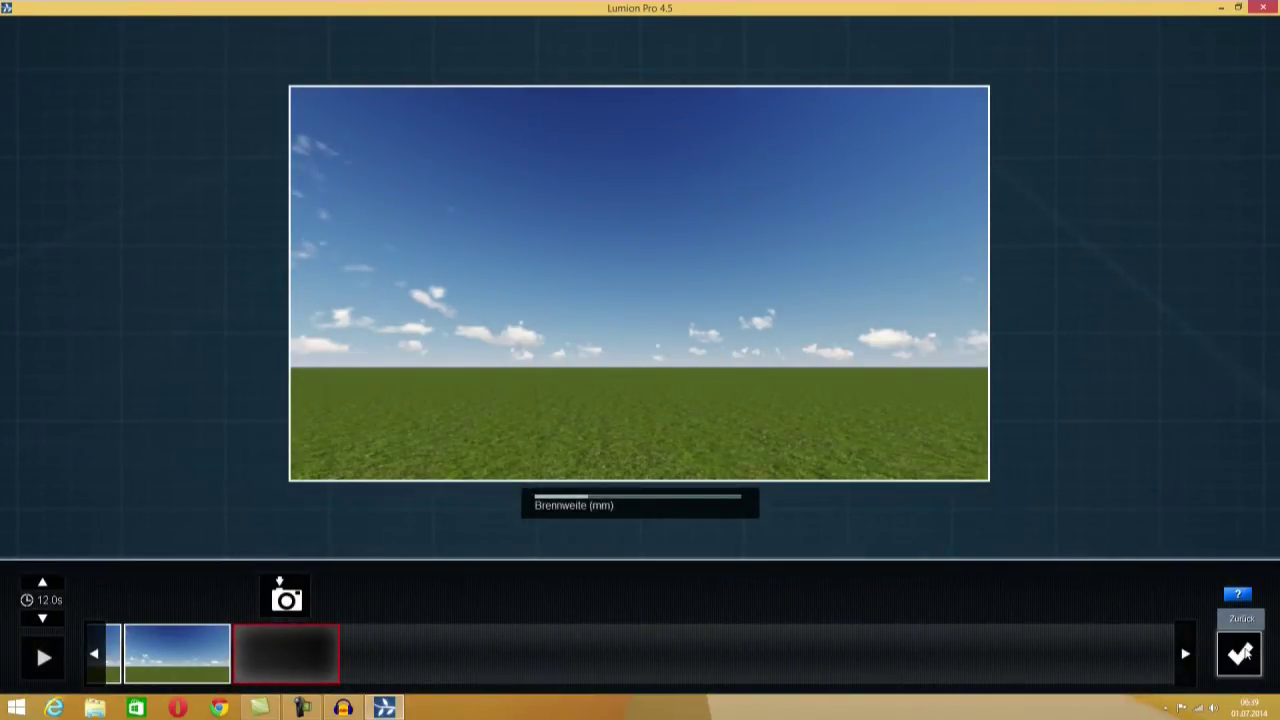
left_click(1241, 654)
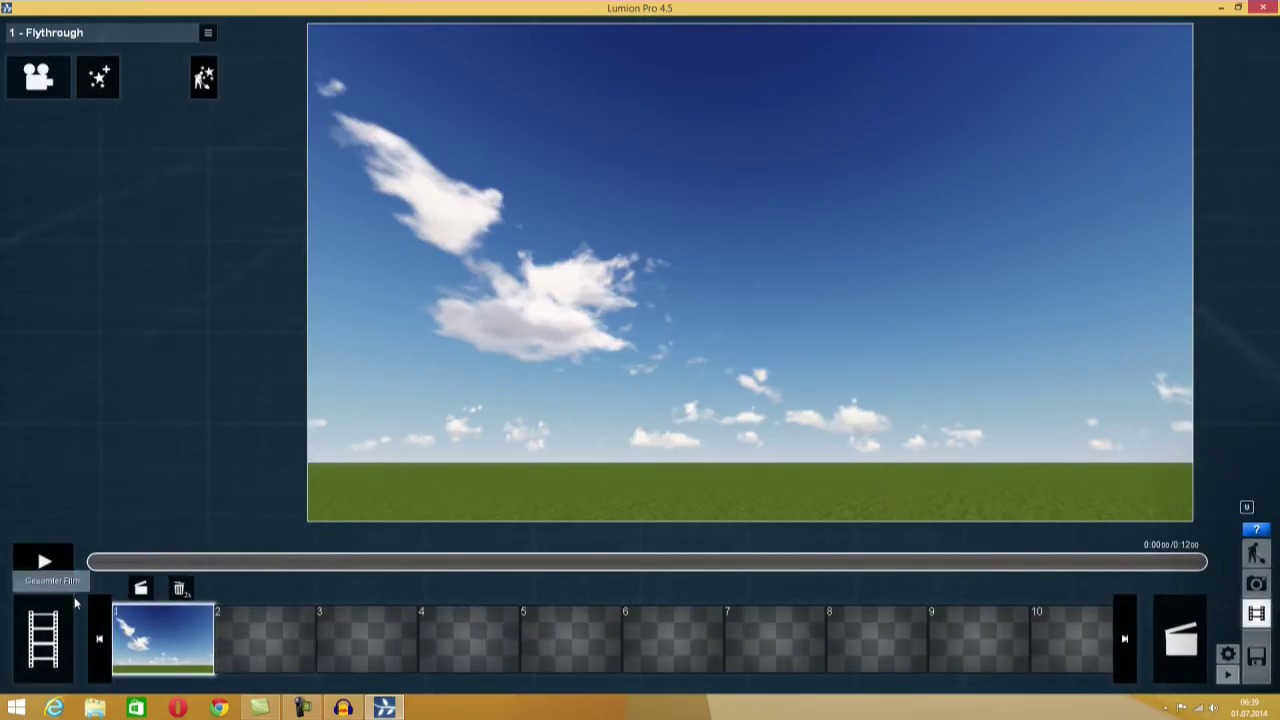
left_click(44, 563)
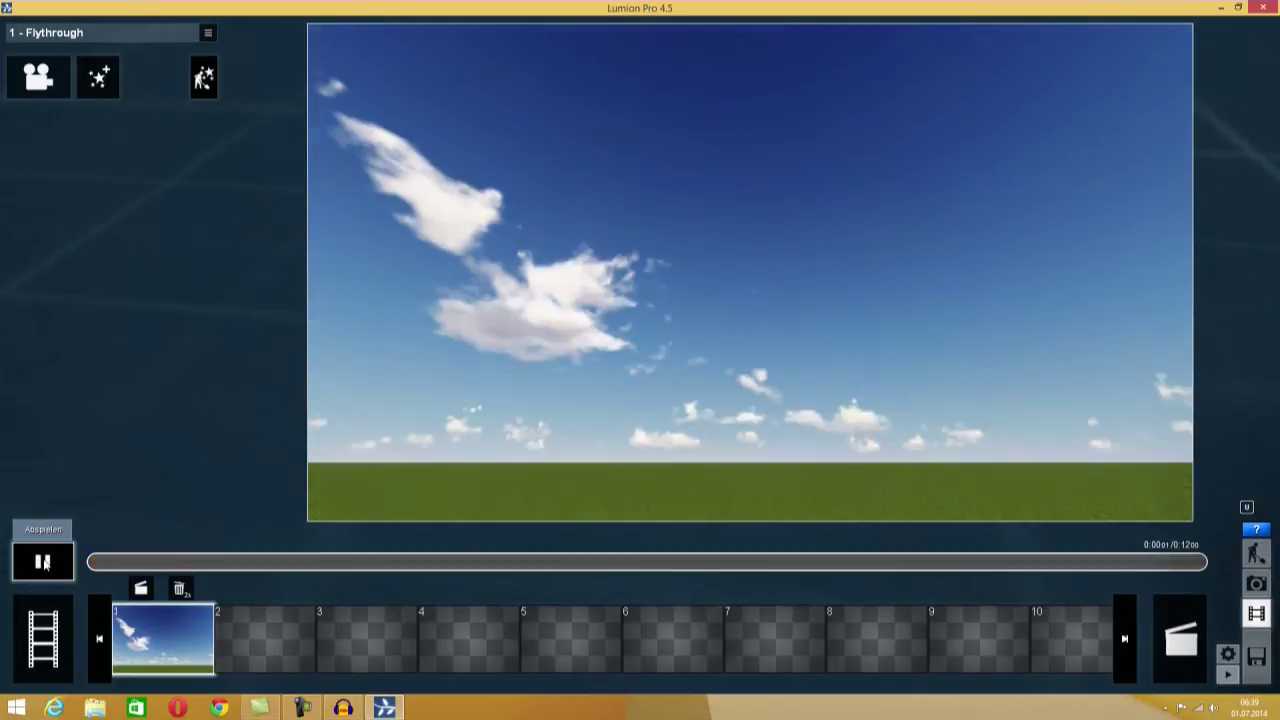
left_click(44, 563)
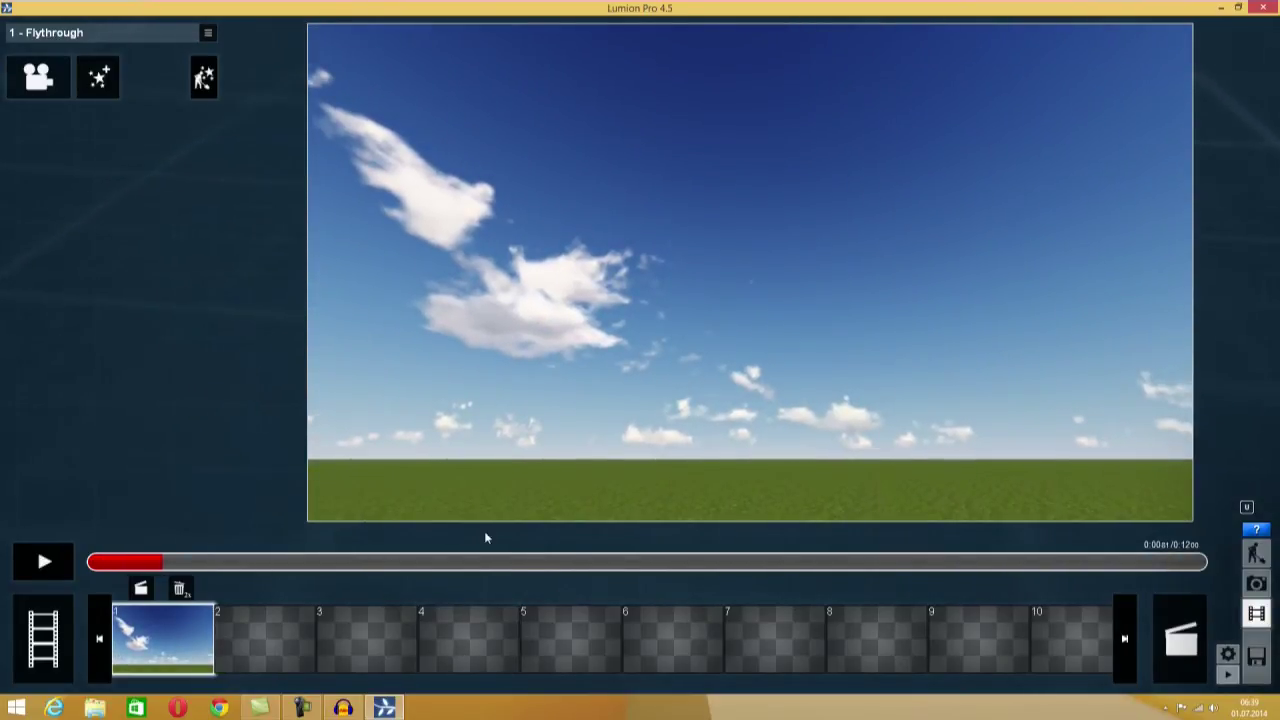
left_click_drag(194, 562, 818, 527)
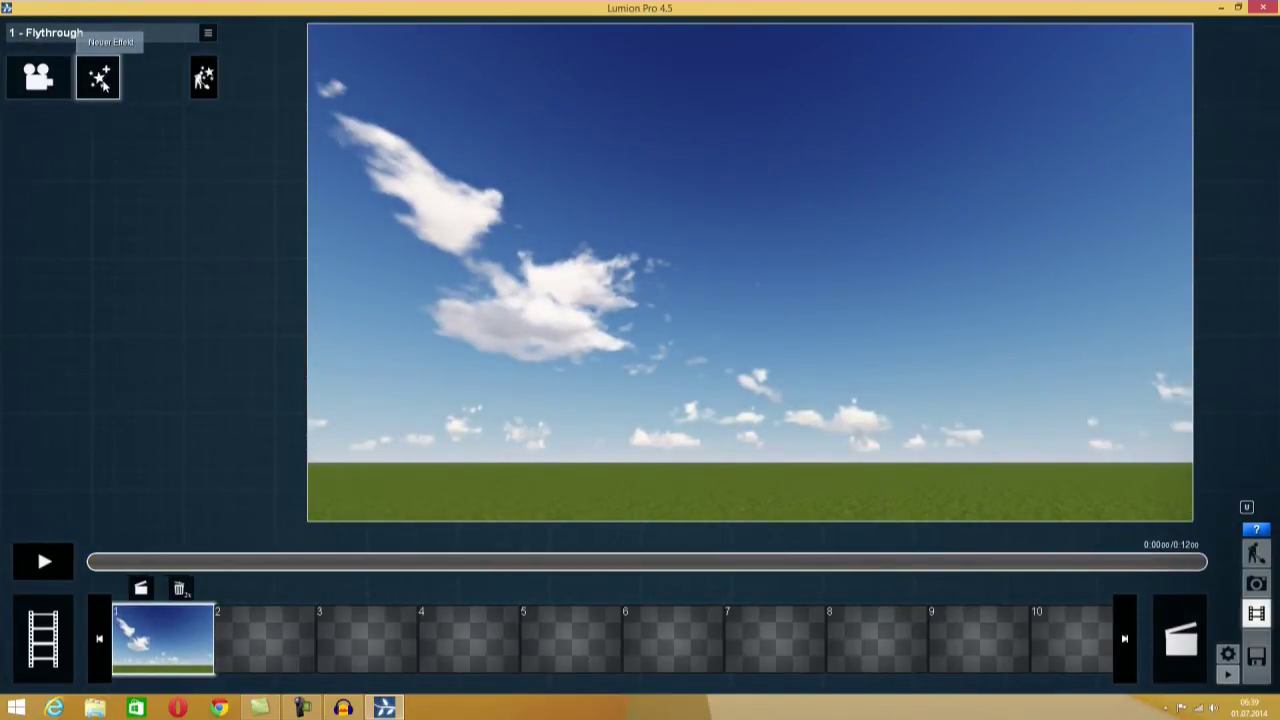
- Add the Schattenstudie film effect and set its Stunde to 14 after trying 15
left_click(102, 82)
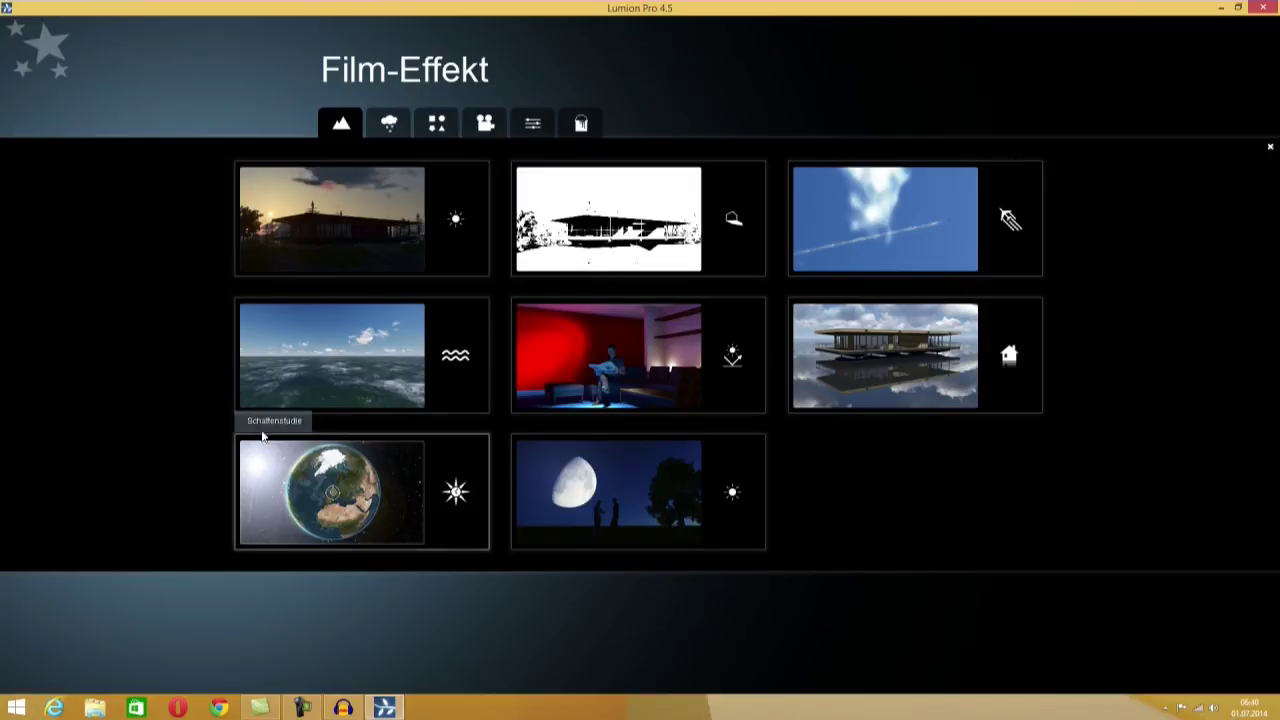
left_click(314, 482)
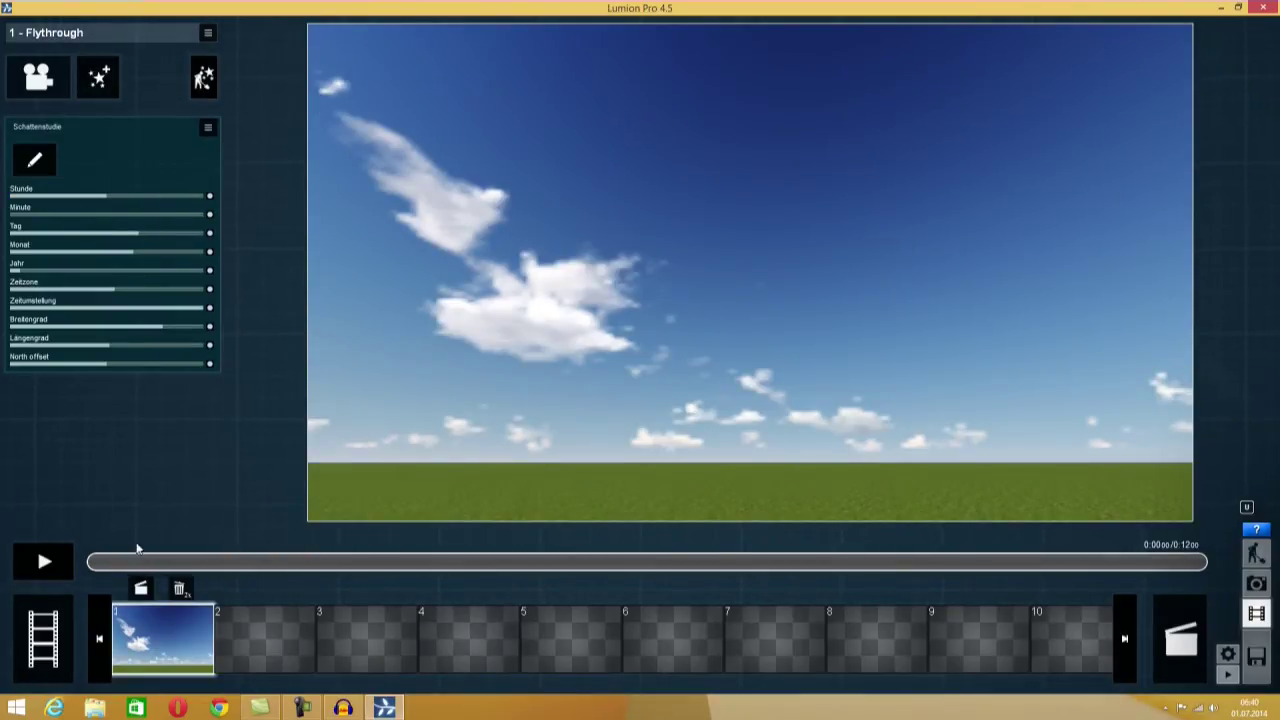
mouse_move(103, 196)
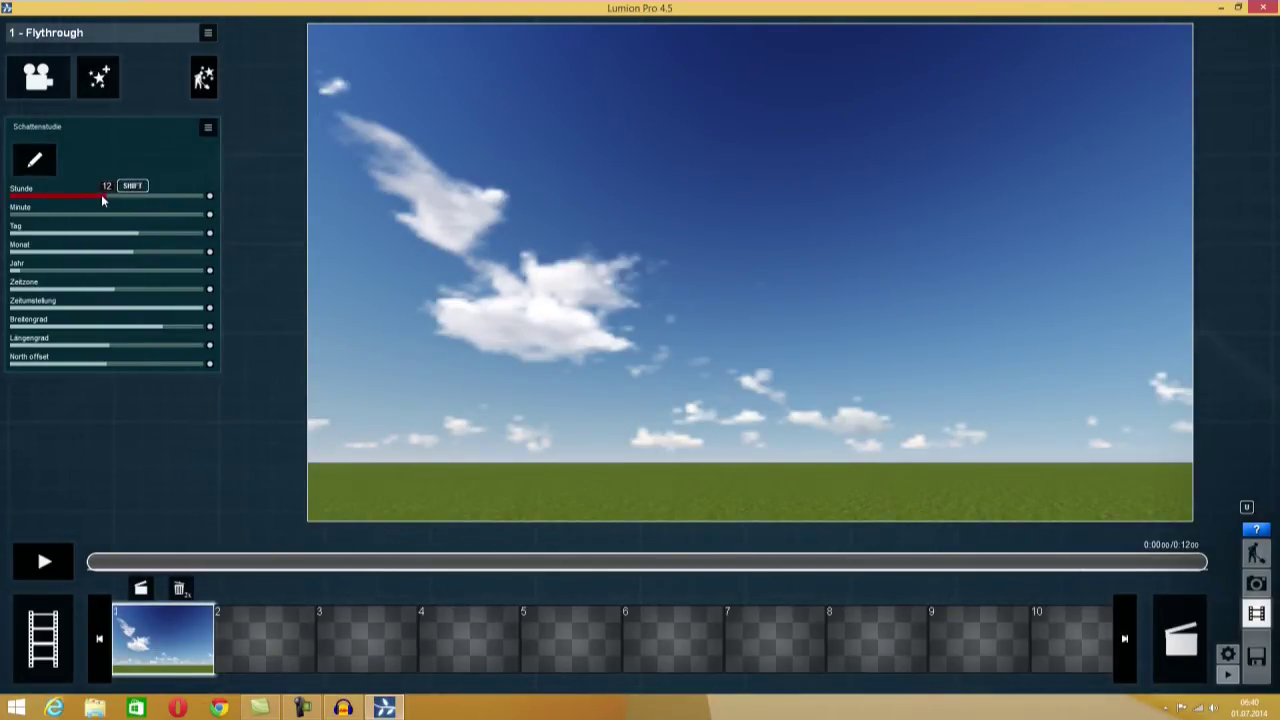
left_click_drag(106, 199, 160, 213)
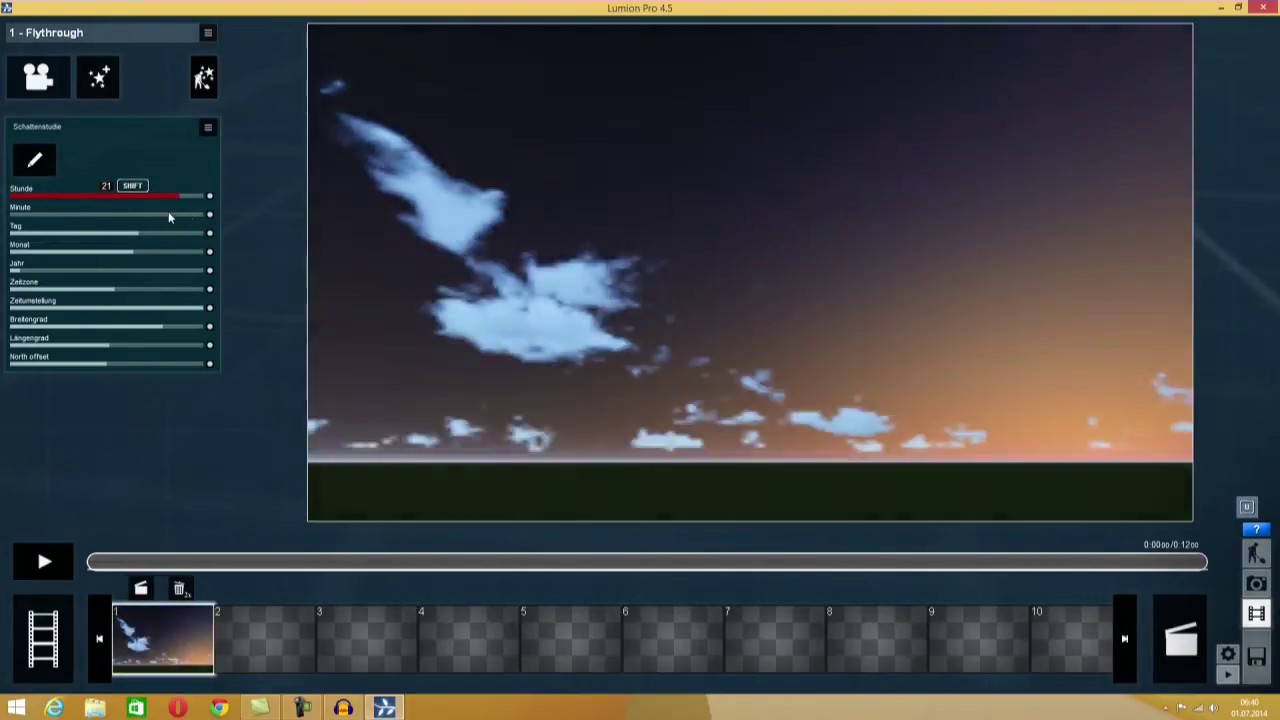
left_click_drag(159, 213, 77, 201)
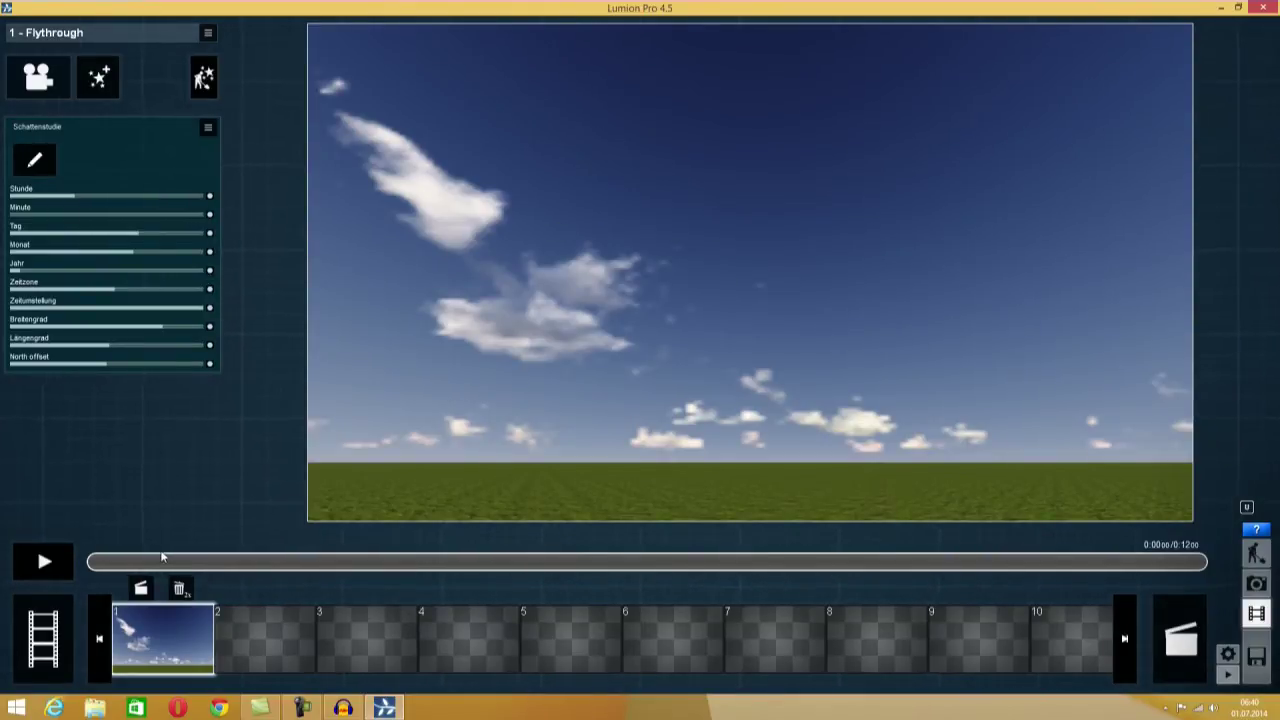
- Set Stunde to 9 and rotate the North offset so the sun shows, previewing to 10 seconds
mouse_move(105, 568)
left_mouse_down()
mouse_move(250, 555)
mouse_move(115, 582)
mouse_move(88, 568)
left_mouse_up()
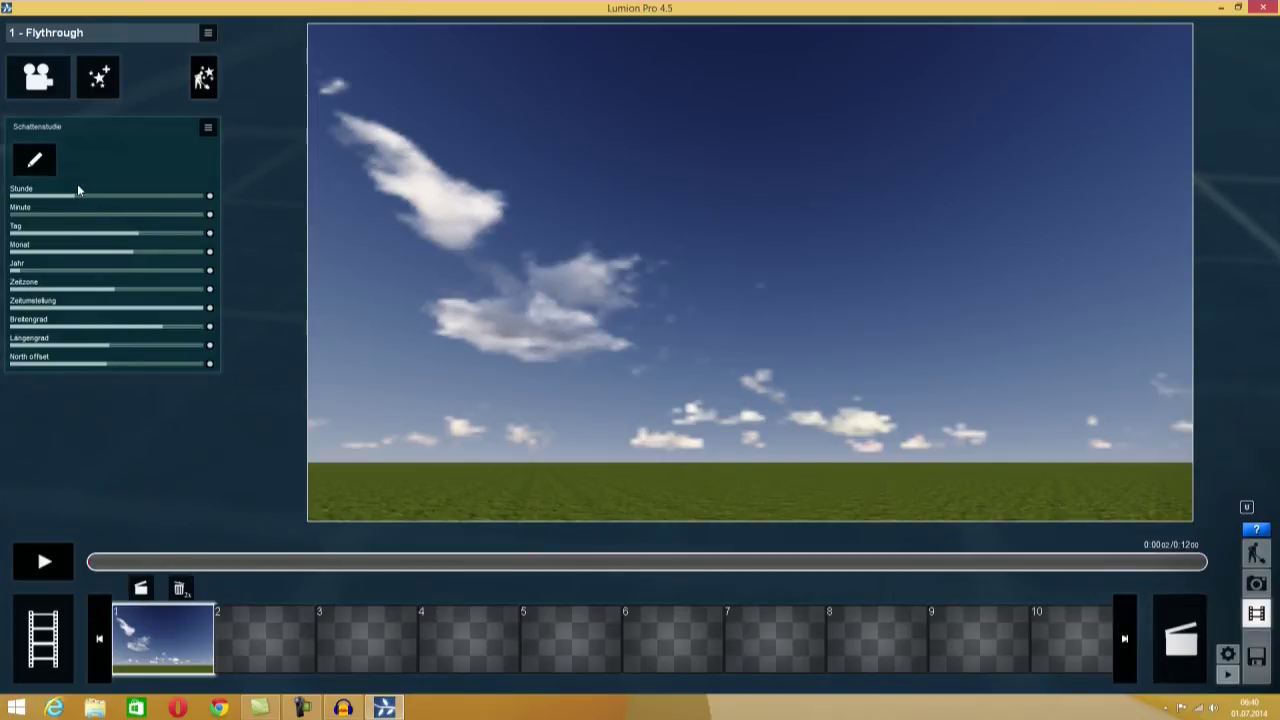
mouse_move(72, 195)
left_mouse_down()
mouse_move(94, 199)
mouse_move(66, 199)
left_mouse_up()
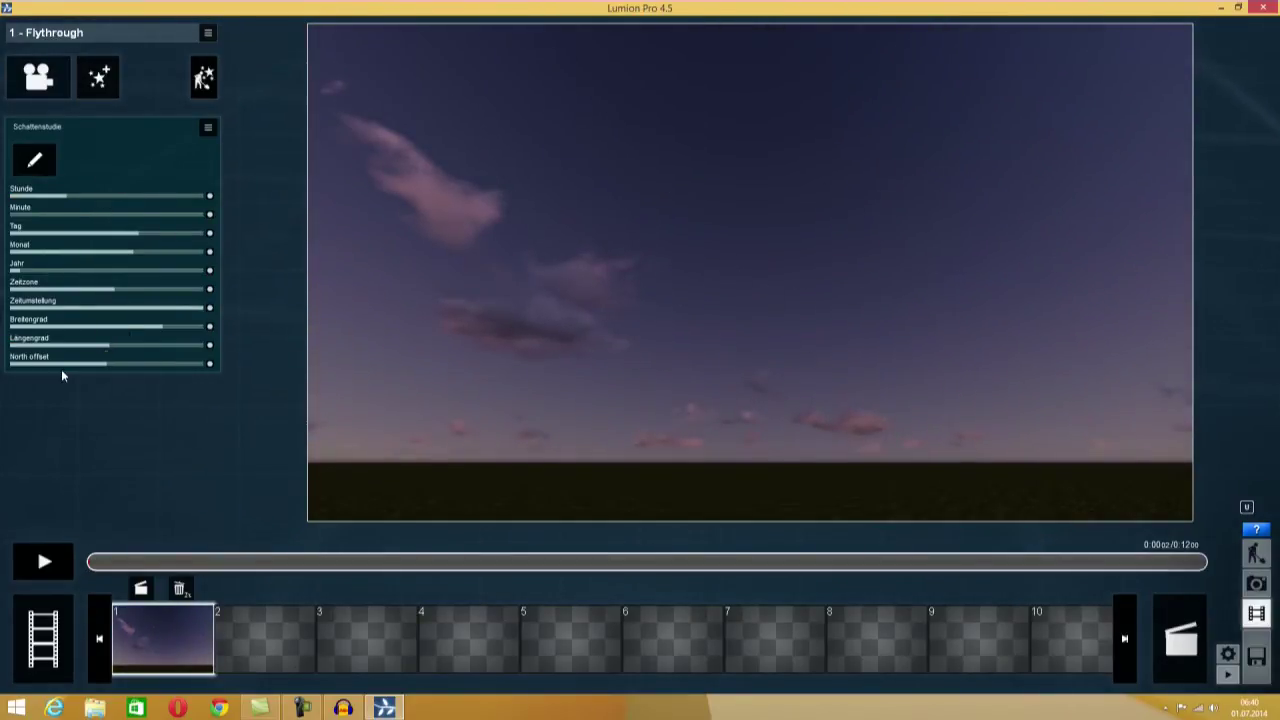
mouse_move(108, 363)
left_click_drag(106, 362, 294, 375)
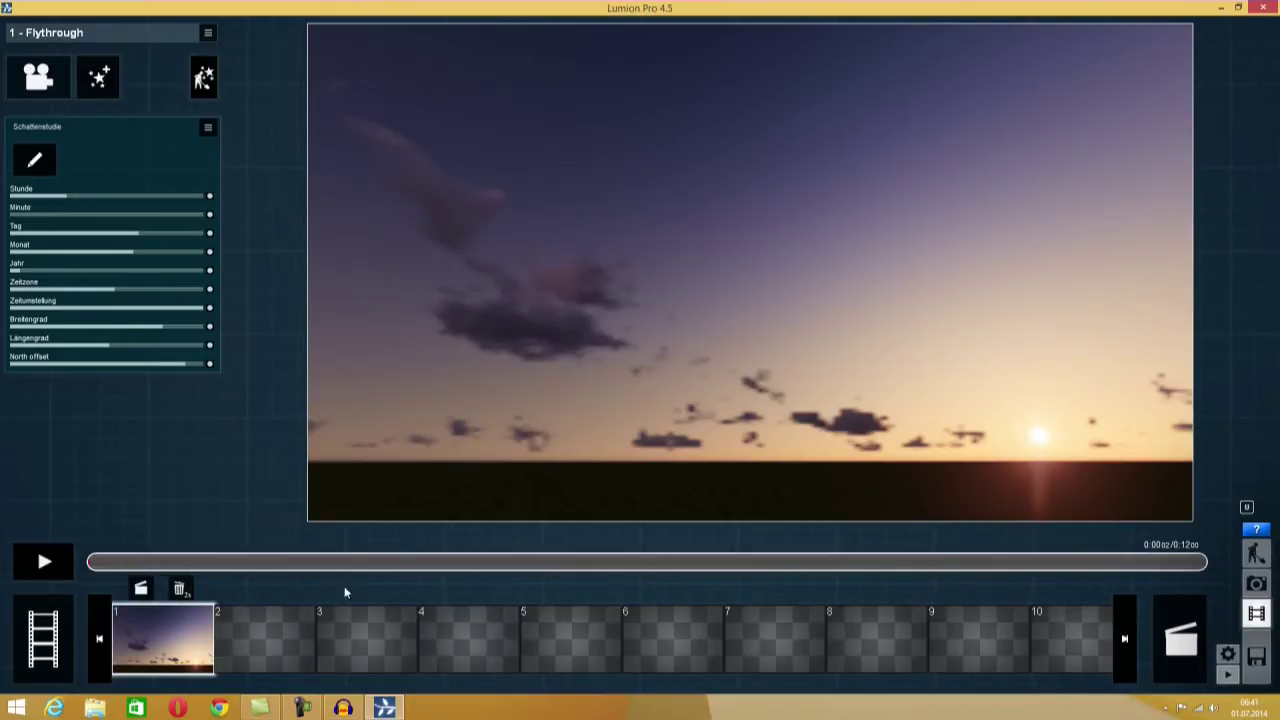
left_click_drag(98, 562, 1120, 635)
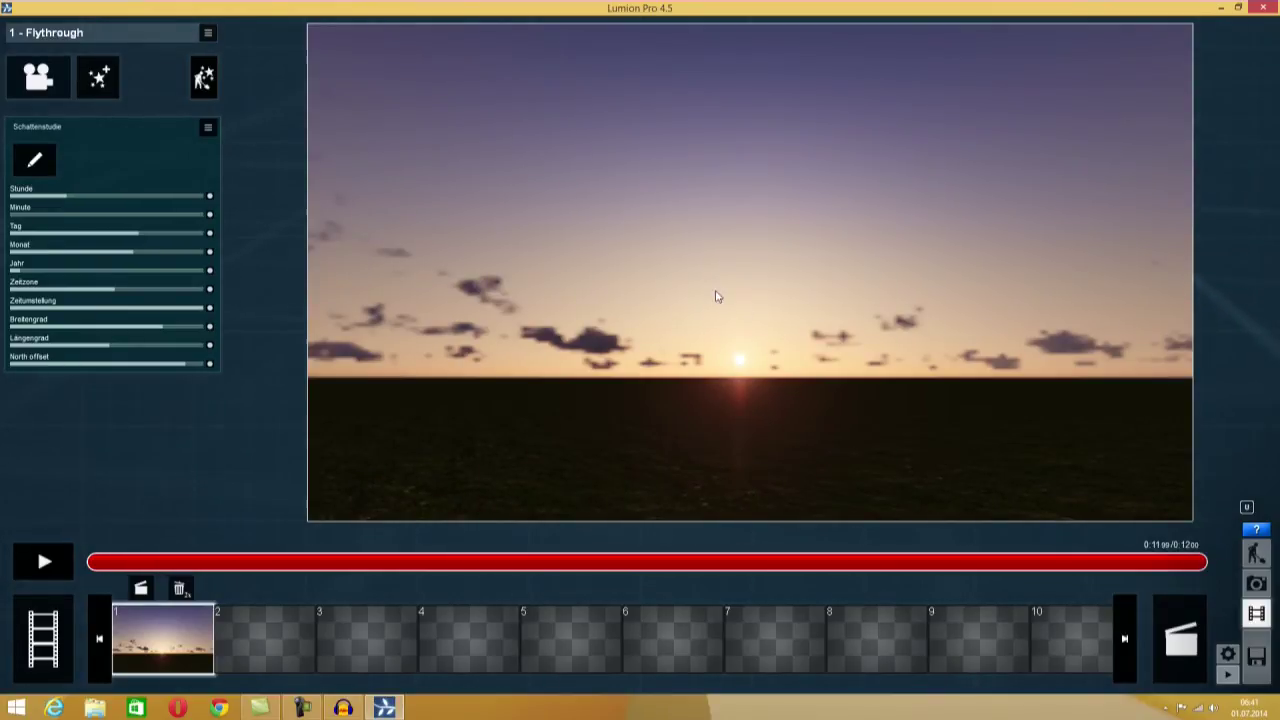
left_click(184, 364)
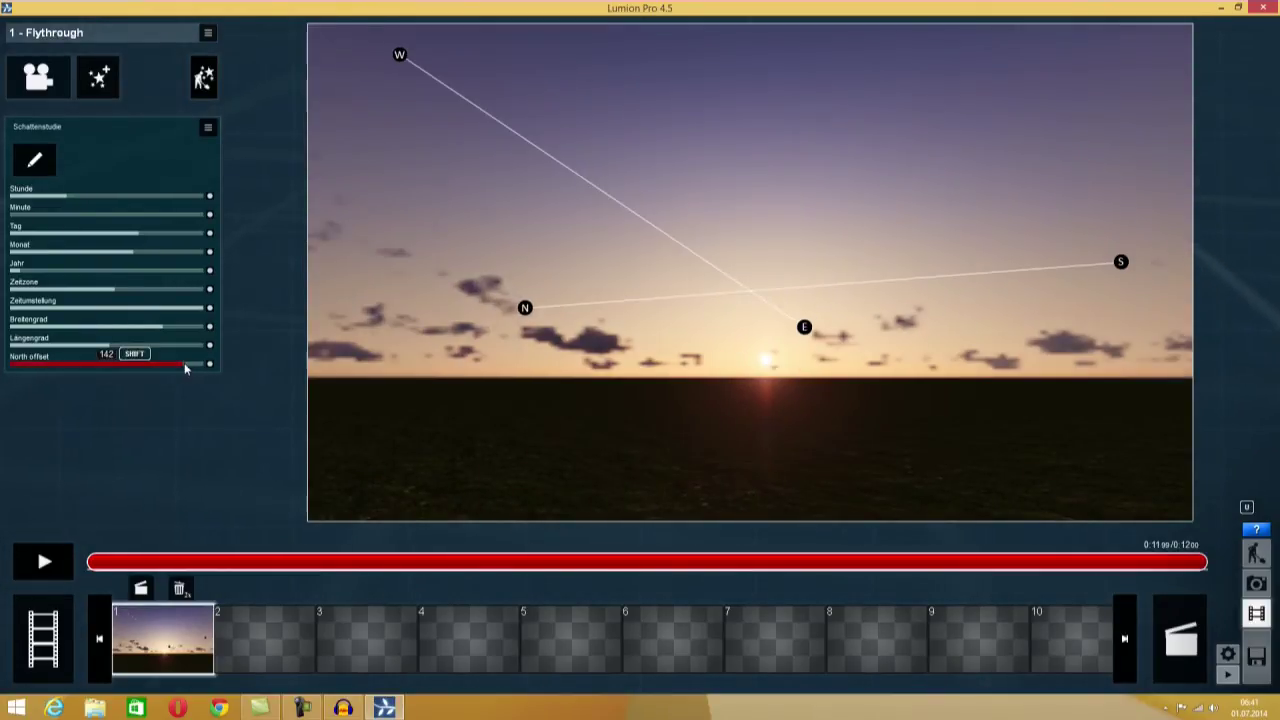
left_click_drag(184, 364, 182, 364)
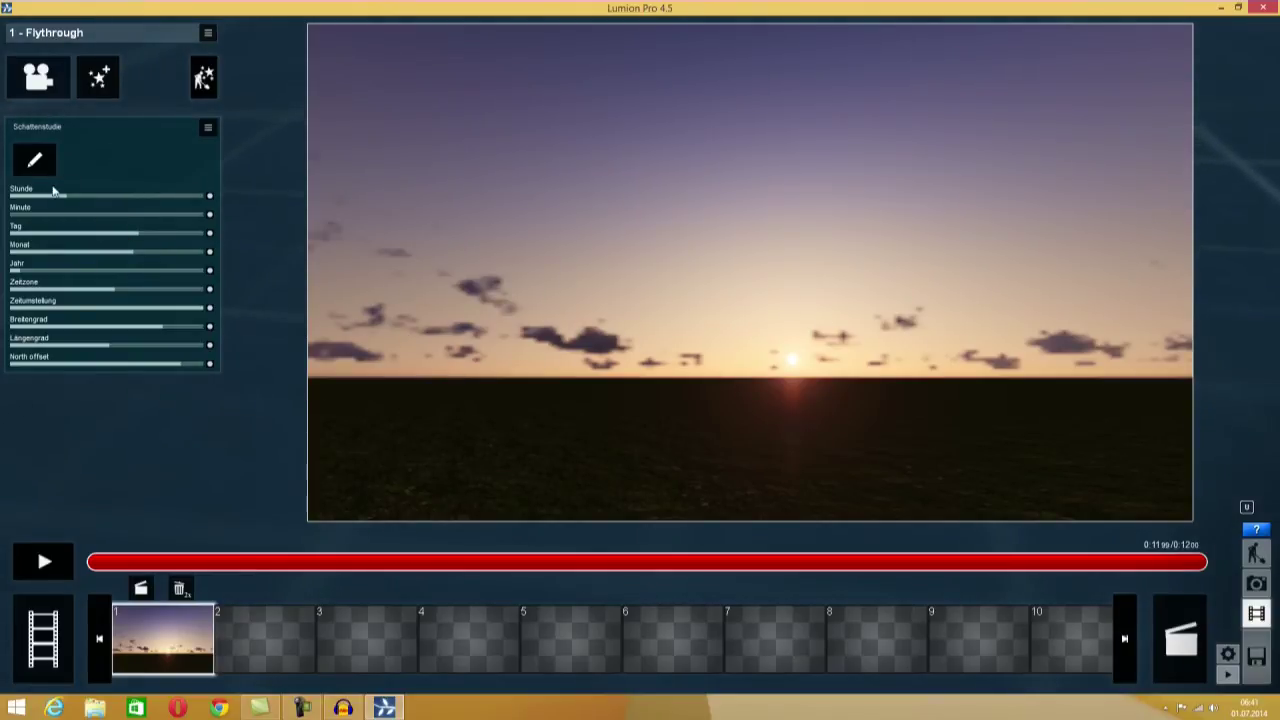
- Readjust North offset across the clip and set Stunde to 21 for a dusk sun
mouse_move(65, 196)
left_mouse_down()
mouse_move(93, 195)
mouse_move(46, 200)
mouse_move(181, 203)
left_mouse_up()
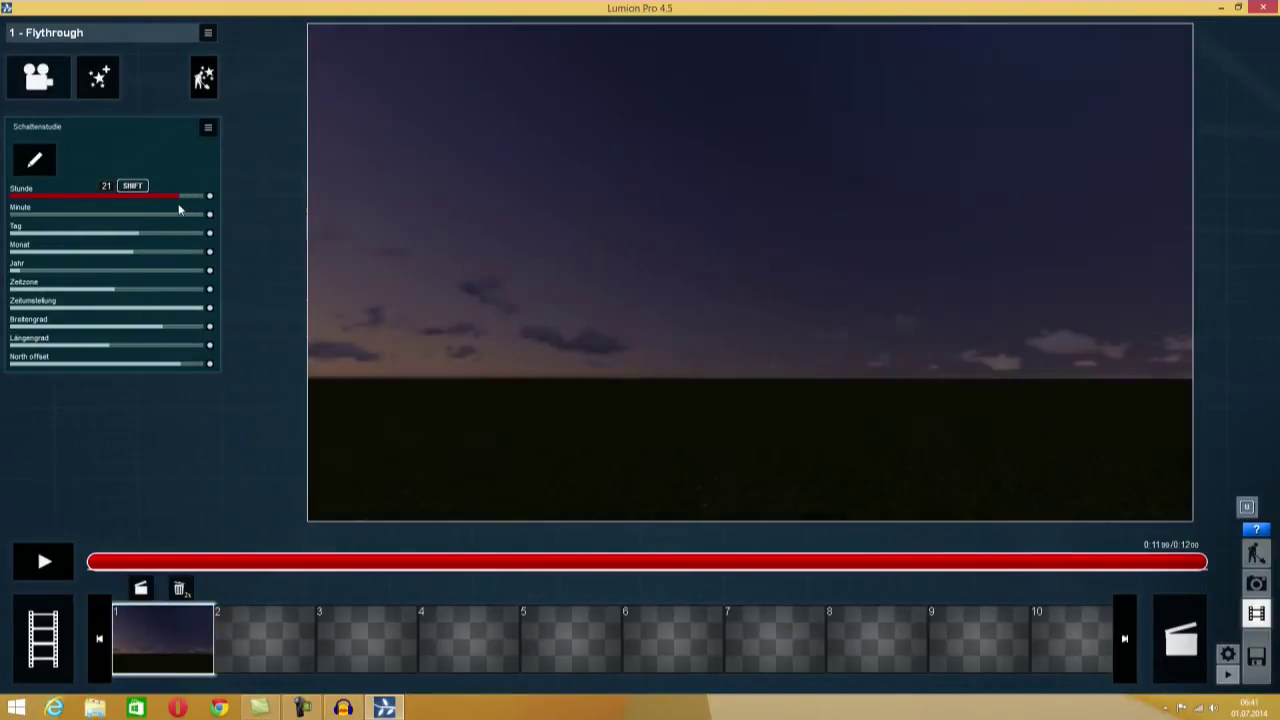
mouse_move(1184, 567)
left_mouse_down()
mouse_move(177, 561)
mouse_move(64, 512)
mouse_move(201, 566)
mouse_move(177, 562)
left_mouse_up()
mouse_move(181, 363)
left_mouse_down()
mouse_move(94, 367)
mouse_move(136, 368)
mouse_move(122, 368)
left_mouse_up()
mouse_move(177, 564)
left_mouse_down()
mouse_move(758, 584)
mouse_move(1205, 564)
left_mouse_up()
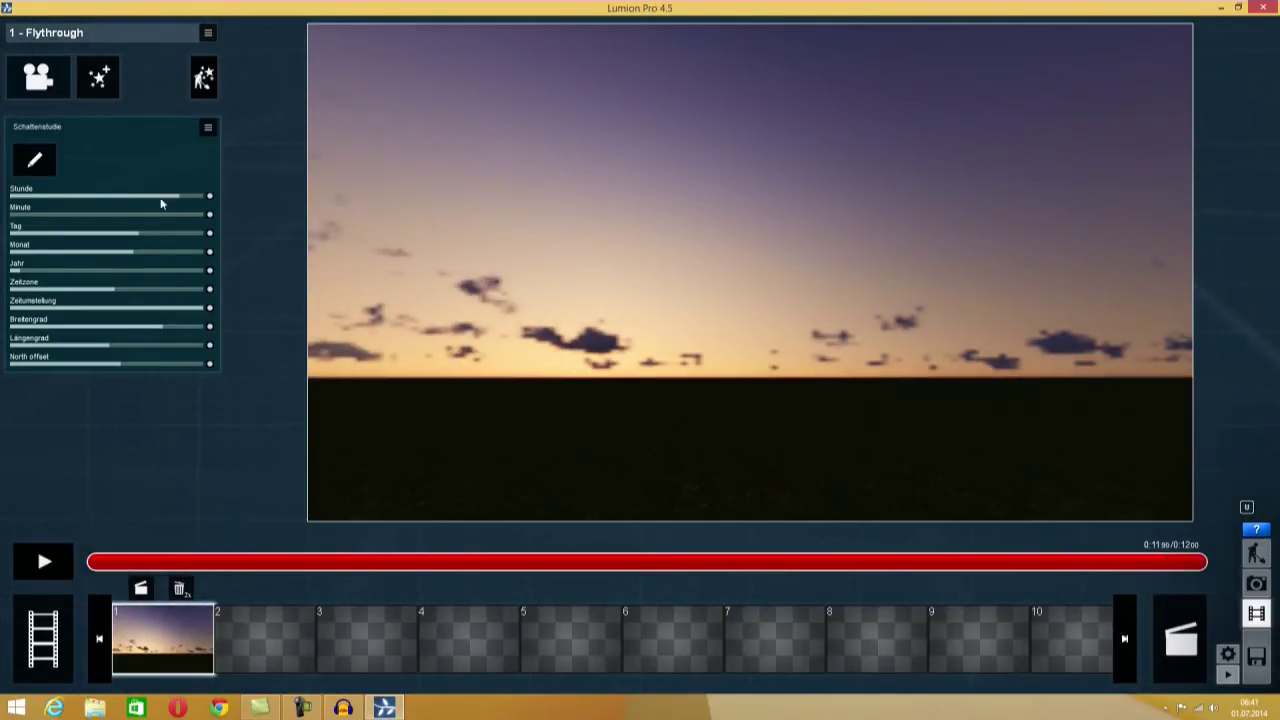
left_click_drag(121, 364, 123, 363)
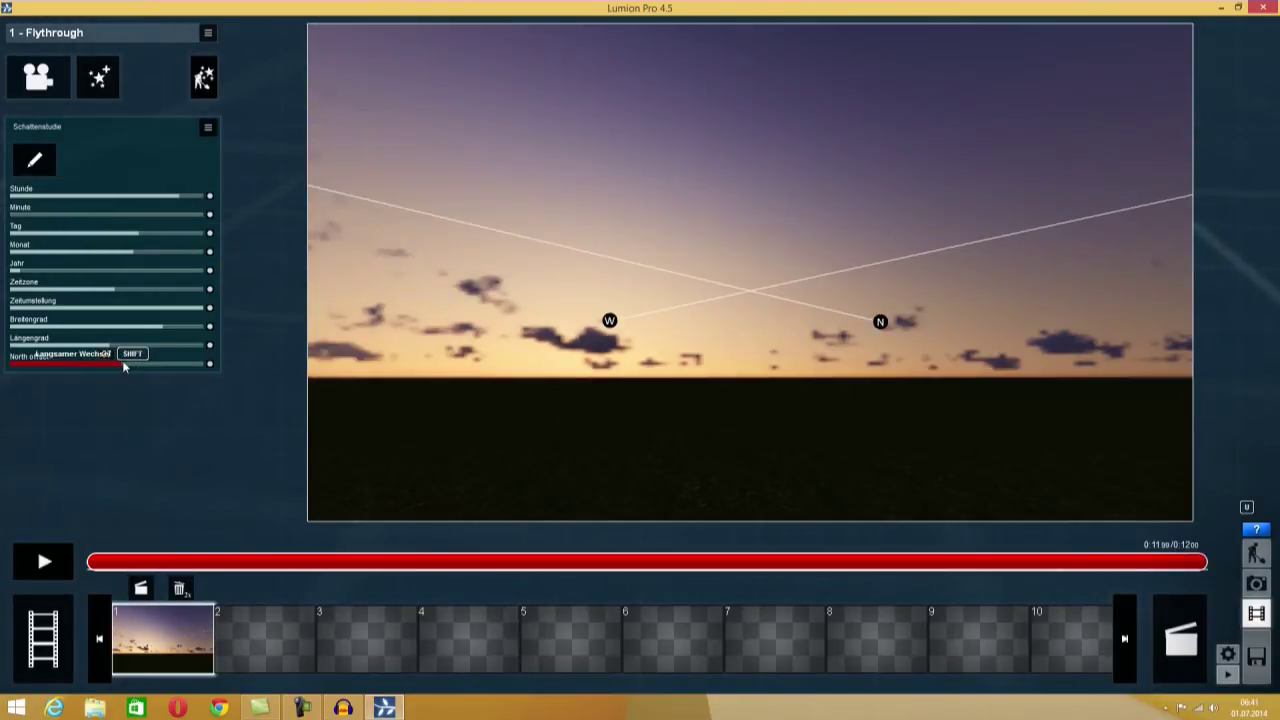
mouse_move(180, 202)
left_mouse_down()
mouse_move(162, 194)
mouse_move(173, 196)
left_mouse_up()
mouse_move(173, 196)
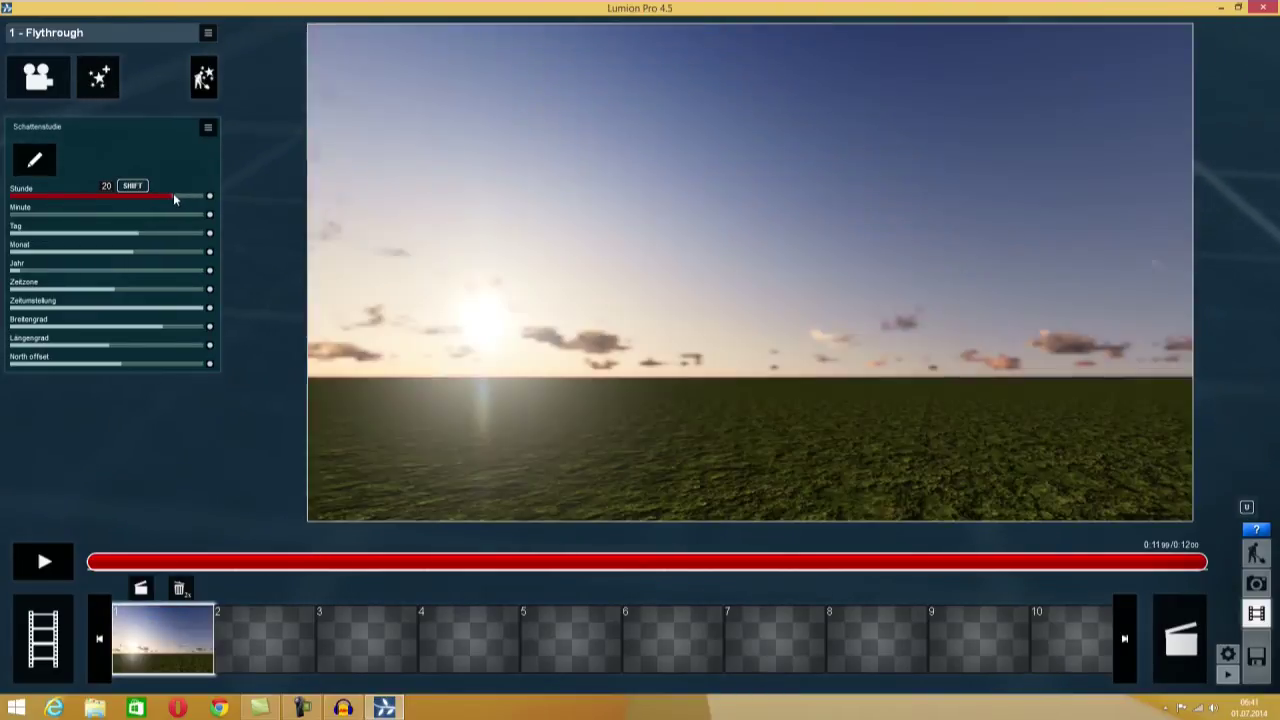
- Return the timeline to 0:00 and lower Stunde from 20 to 16
mouse_move(1199, 565)
left_mouse_down()
mouse_move(211, 523)
mouse_move(33, 545)
left_mouse_up()
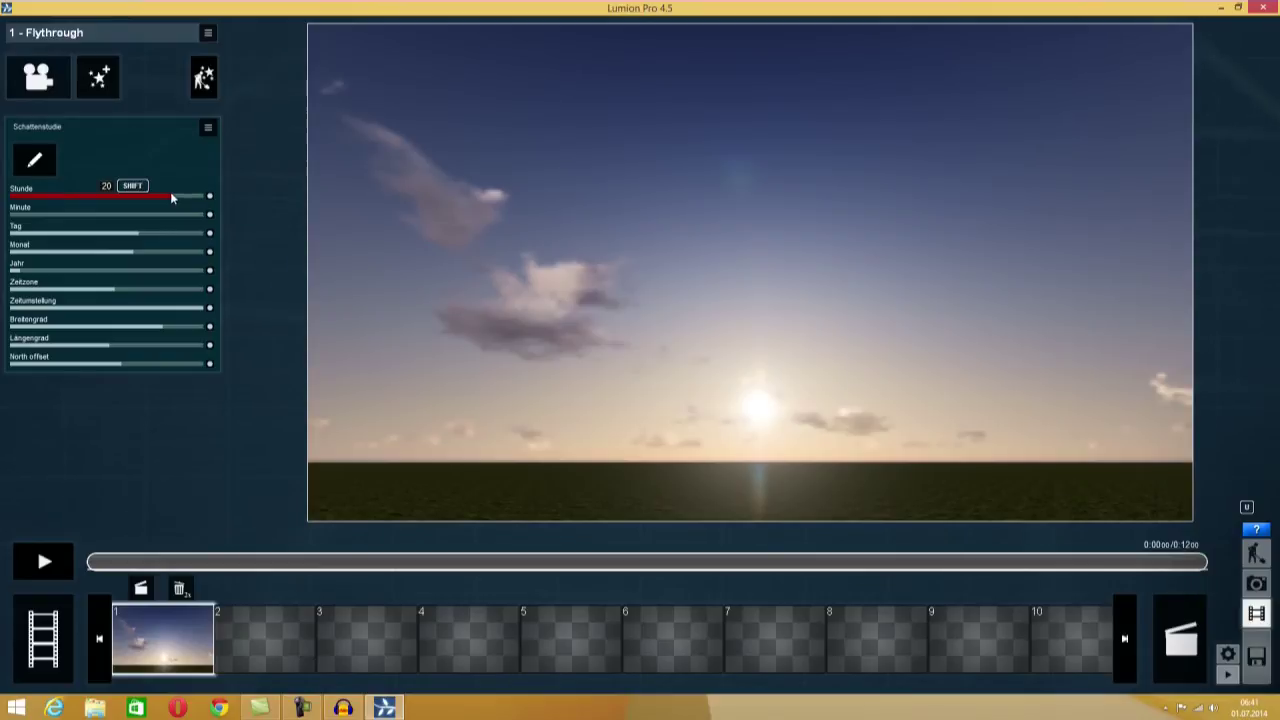
left_click_drag(168, 199, 141, 203)
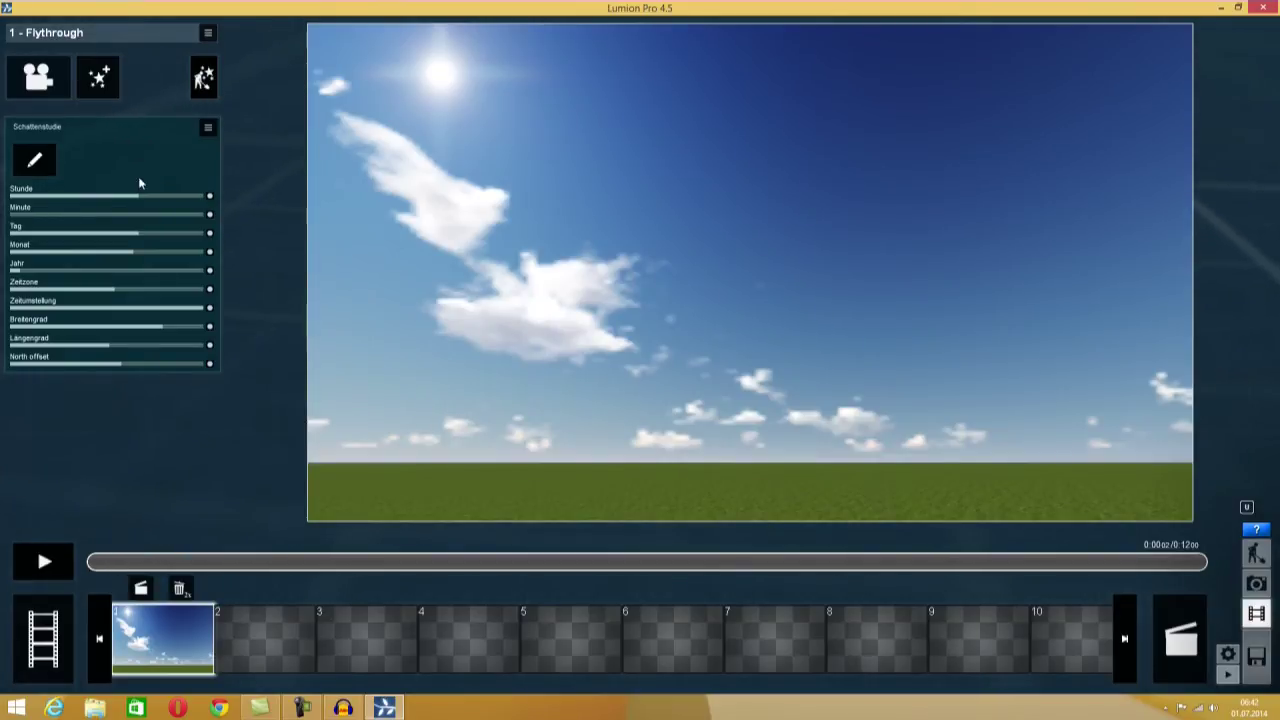
- Keyframe Stunde 16 at the clip start and scrub to the clip's end
left_click(209, 197)
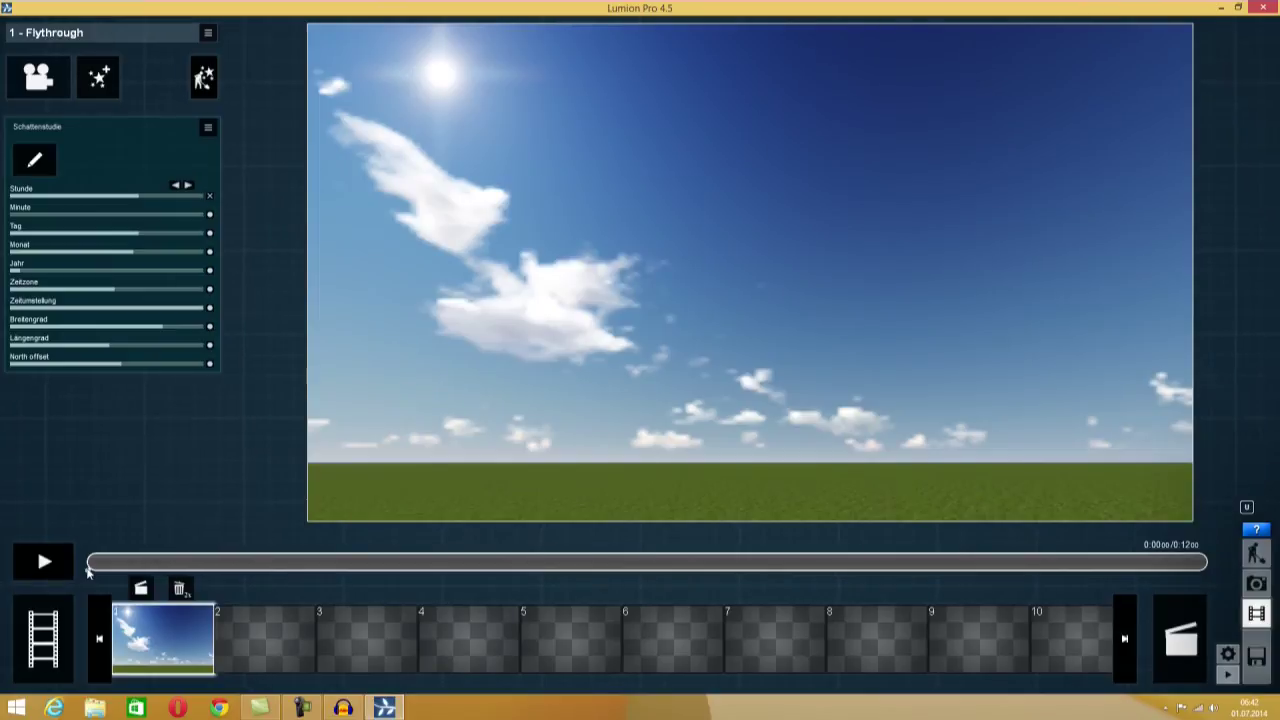
mouse_move(143, 568)
left_mouse_down()
mouse_move(1208, 566)
mouse_move(1140, 566)
mouse_move(1191, 568)
left_mouse_up()
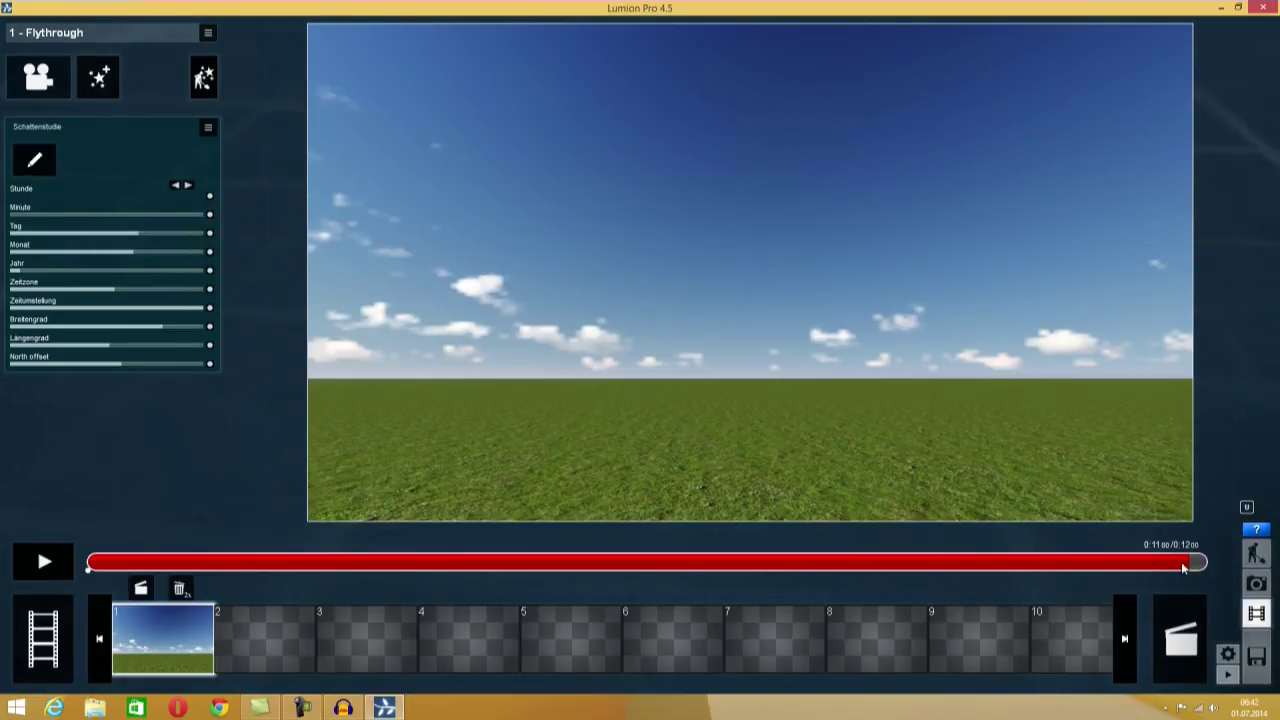
- Add an end-of-clip Stunde keyframe and raise it to 24, tweaking North offset on the way
left_click(210, 195)
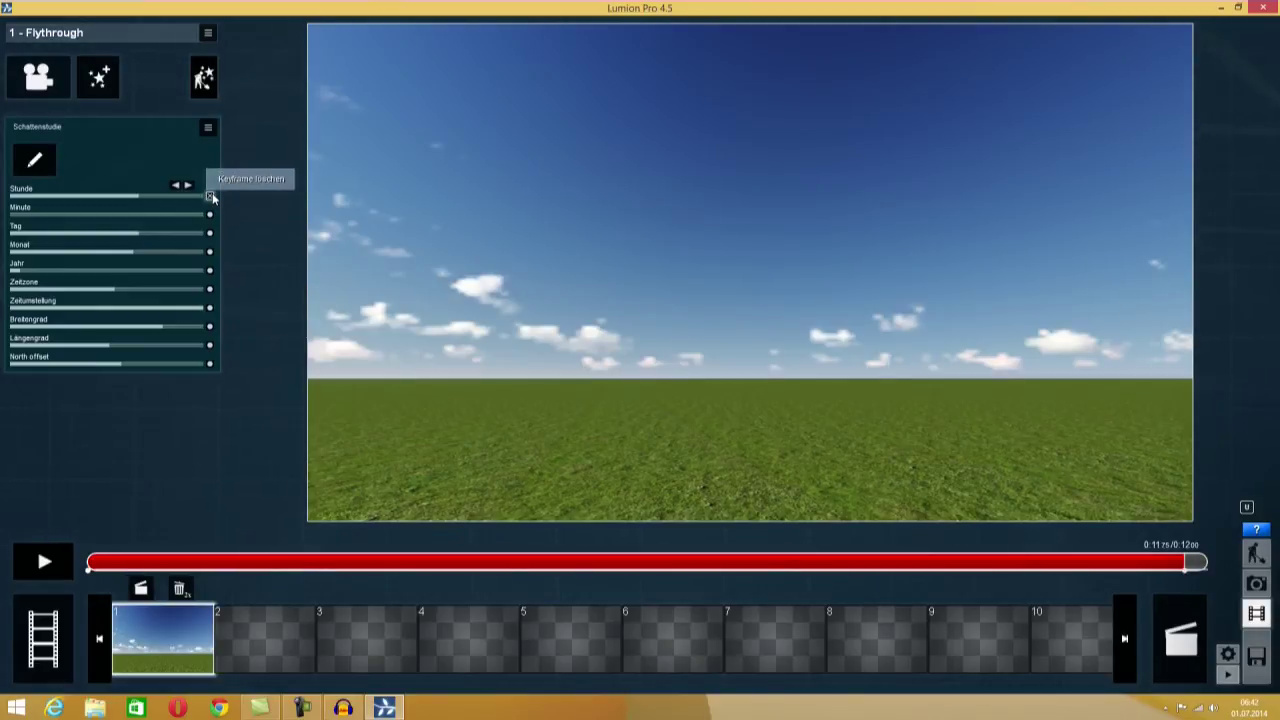
left_click_drag(134, 195, 134, 199)
left_click_drag(146, 196, 180, 198)
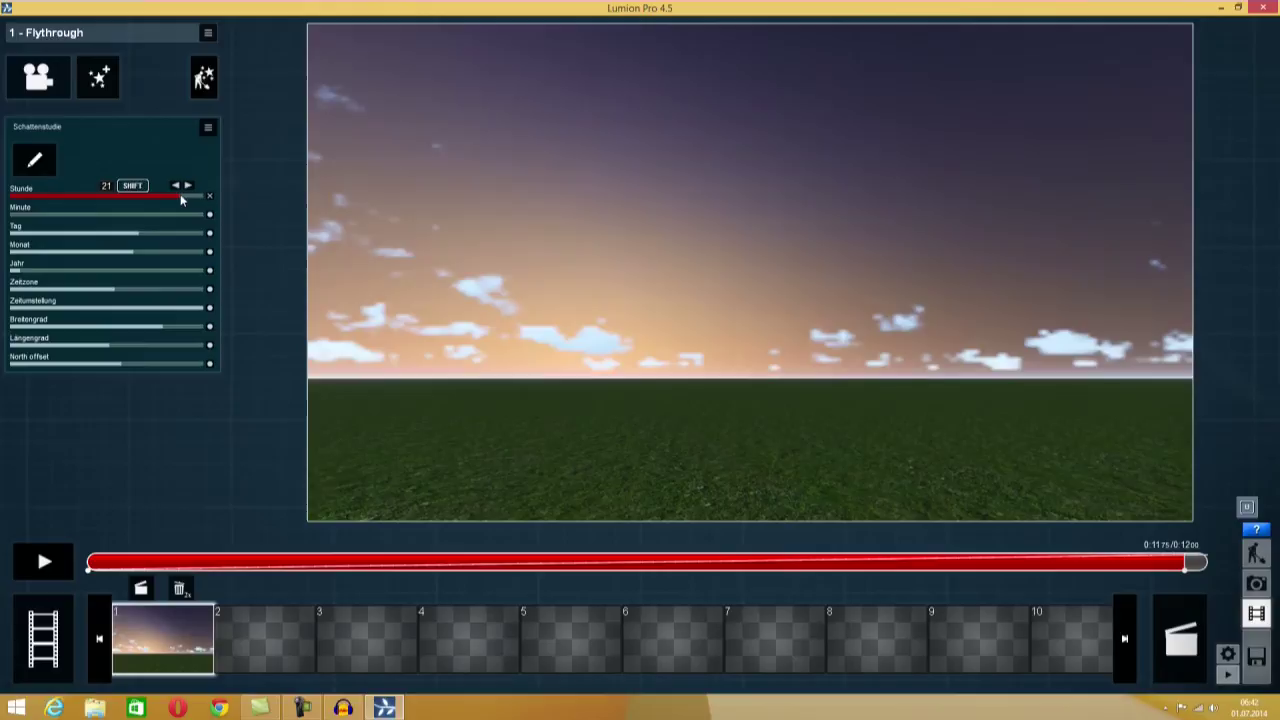
left_click_drag(177, 194, 173, 194)
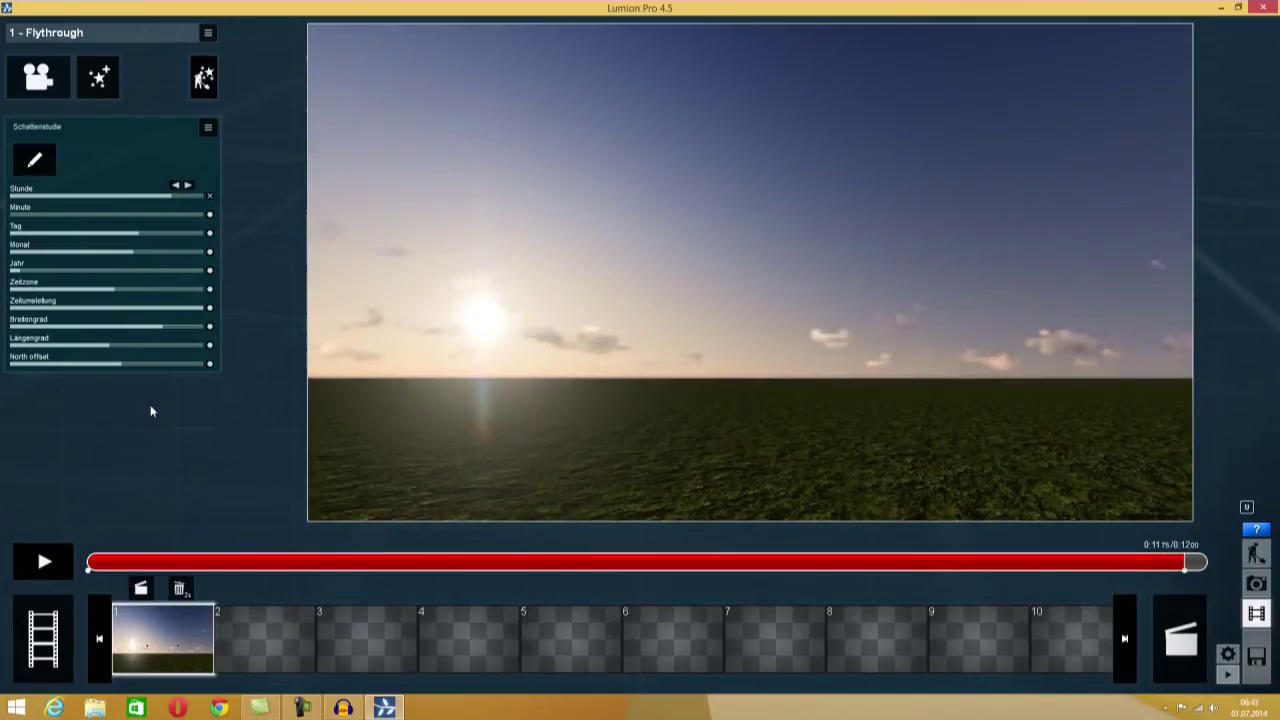
left_click_drag(124, 364, 103, 369)
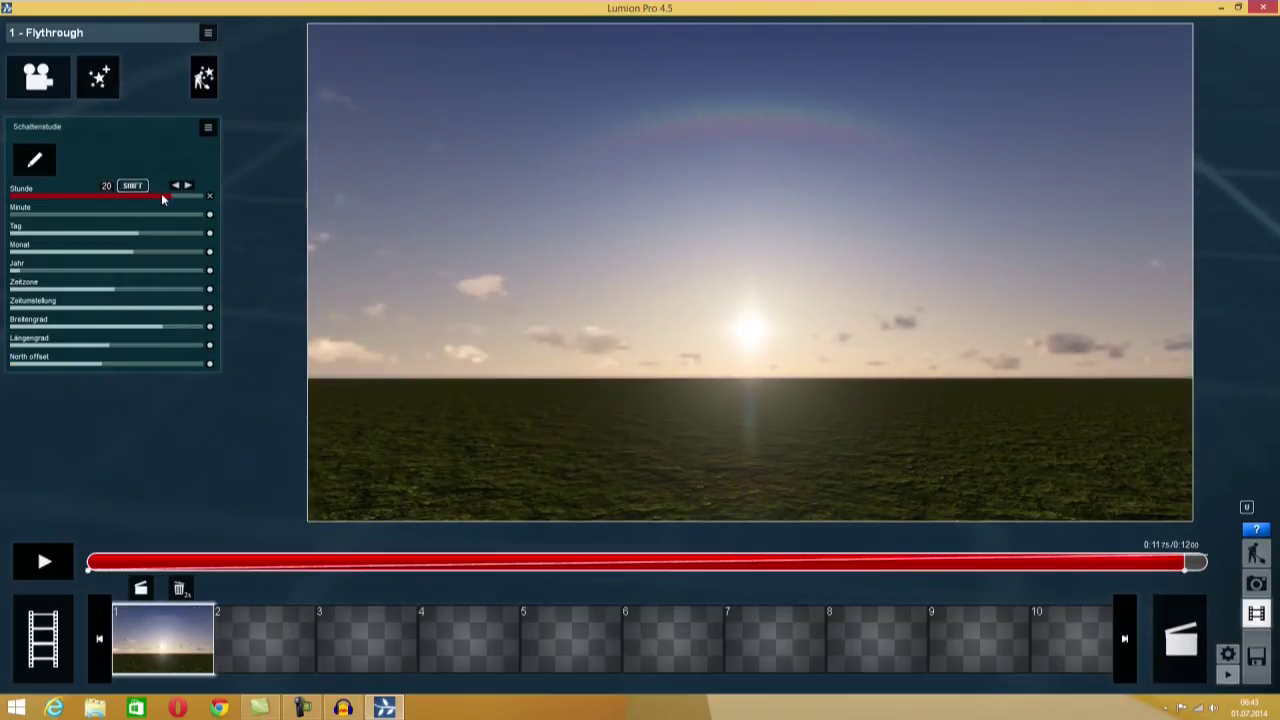
left_click_drag(168, 193, 198, 197)
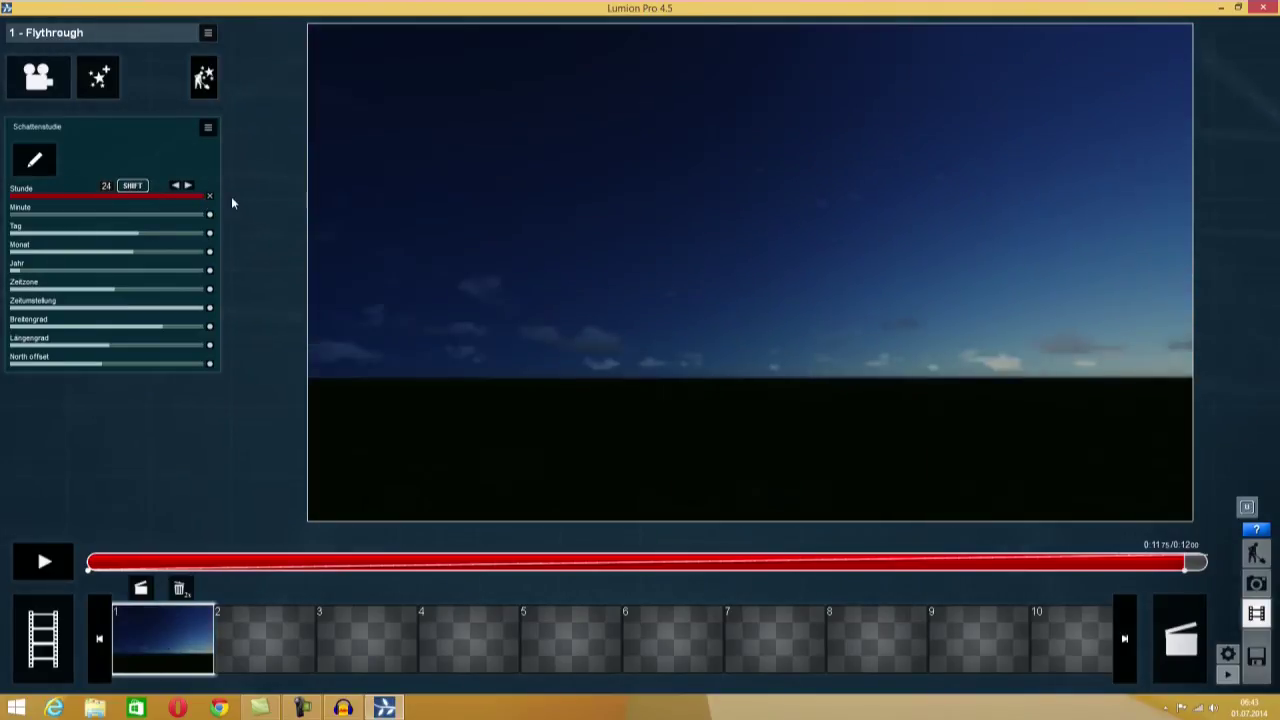
left_click_drag(198, 197, 231, 196)
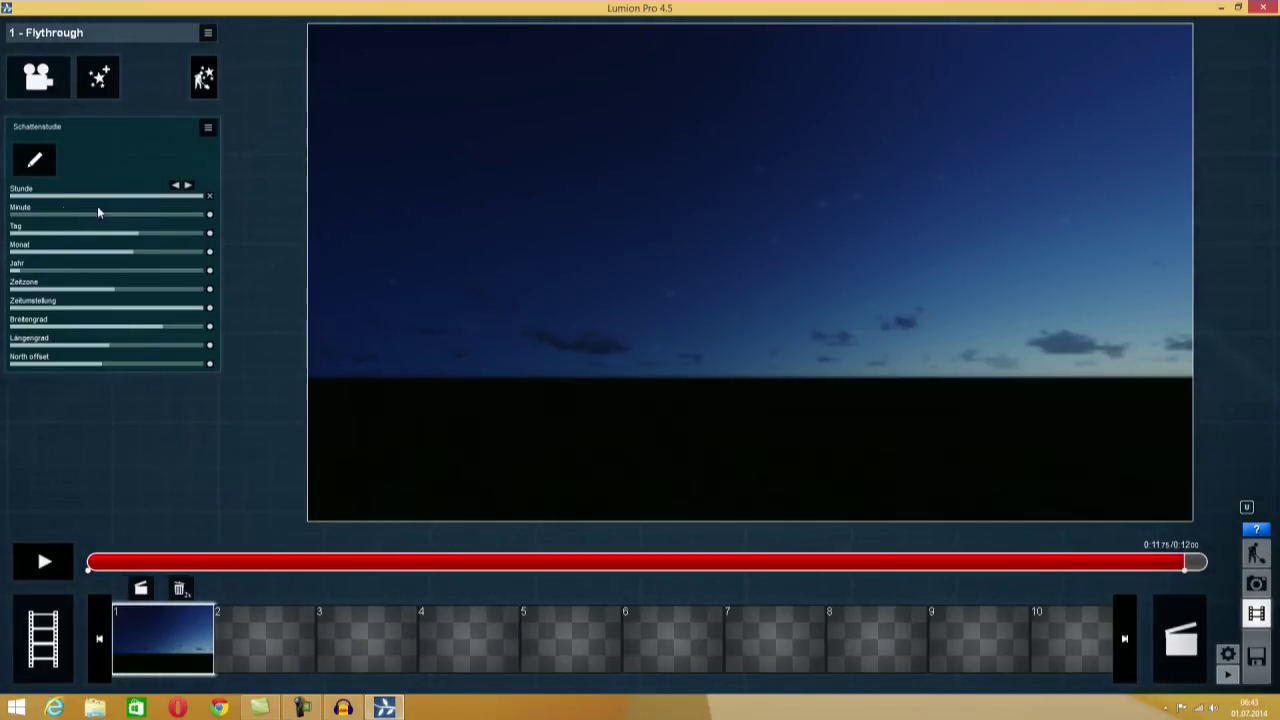
left_click_drag(208, 203, 204, 202)
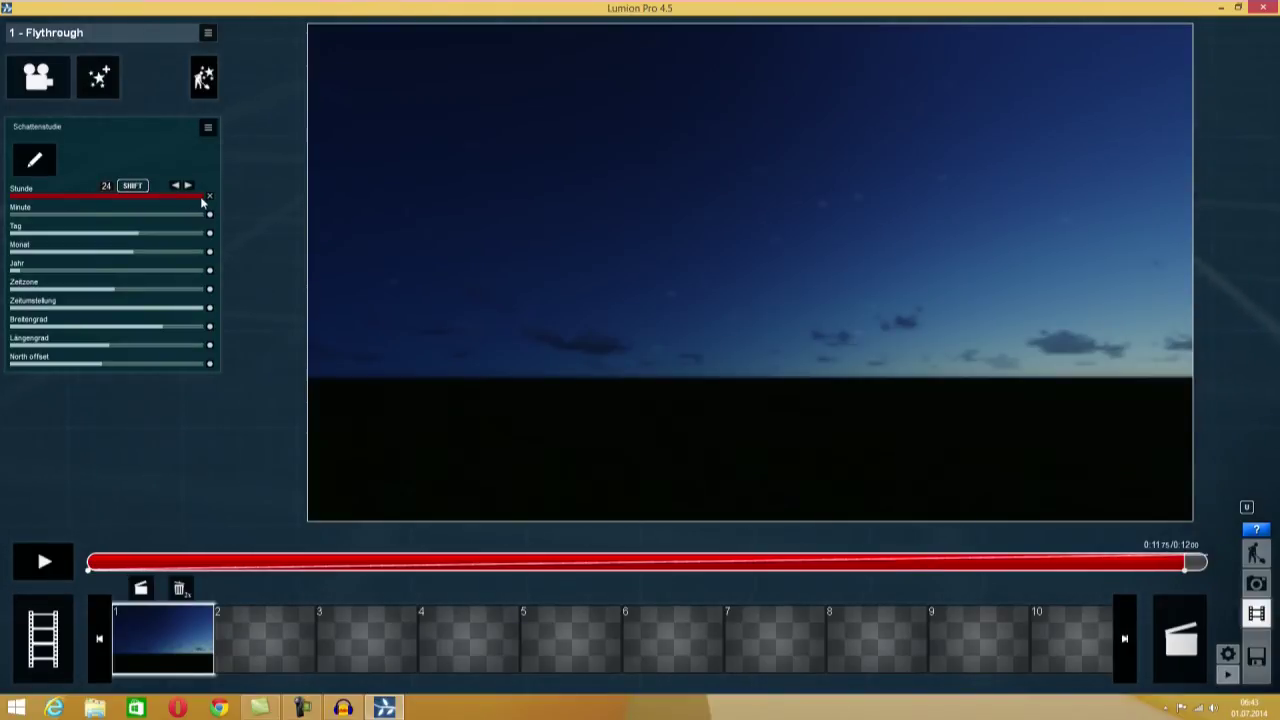
left_click_drag(201, 198, 201, 198)
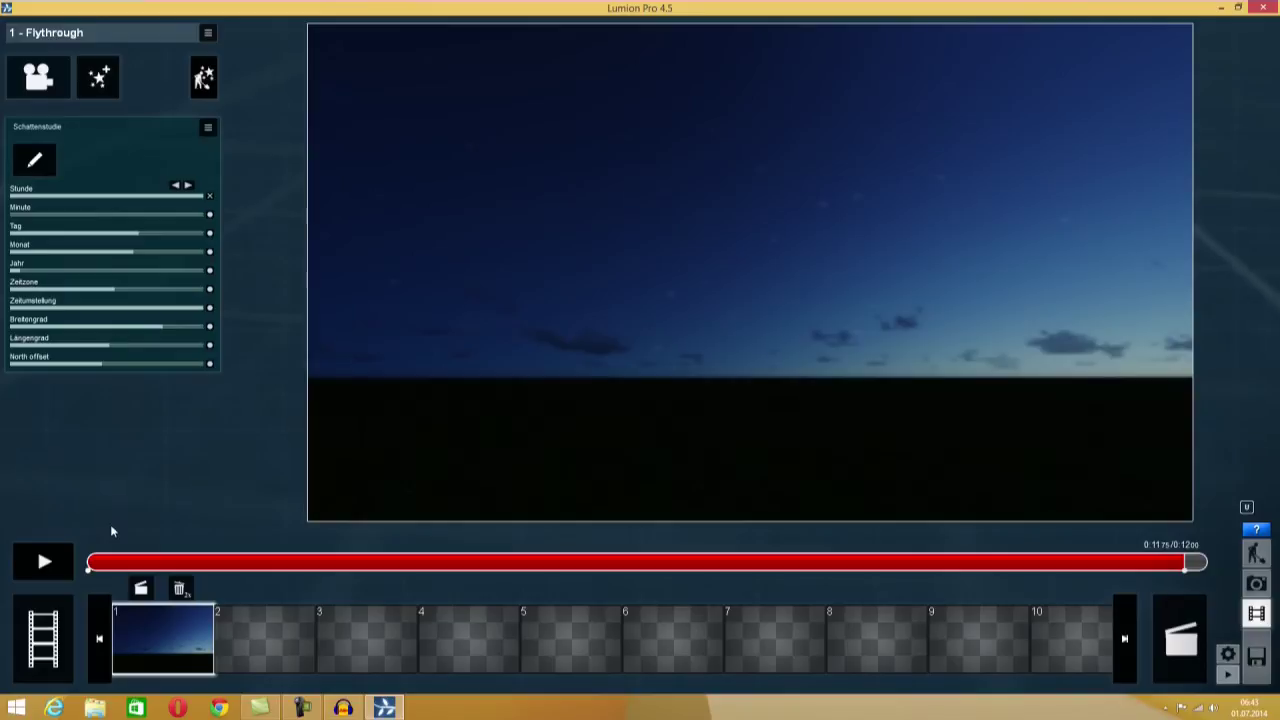
- Play the clip and check frames around the 5 and 7 second marks
left_click(43, 564)
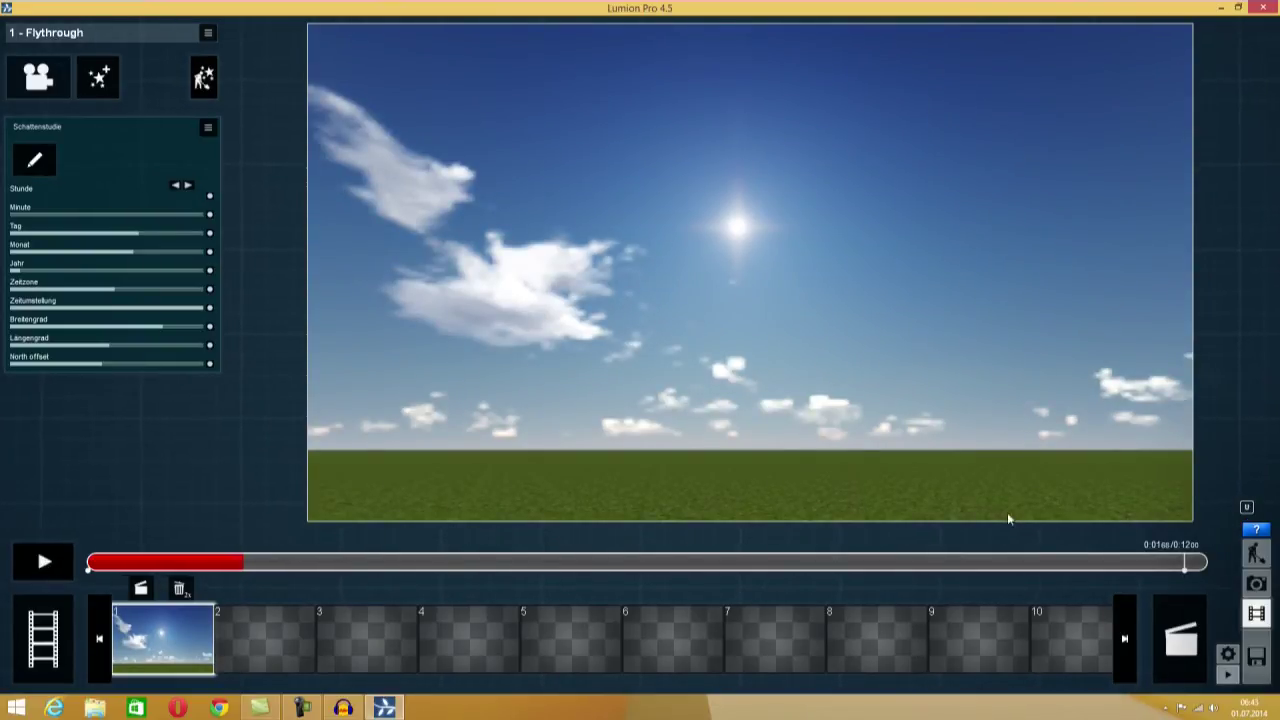
left_click(1049, 563)
left_click(634, 563)
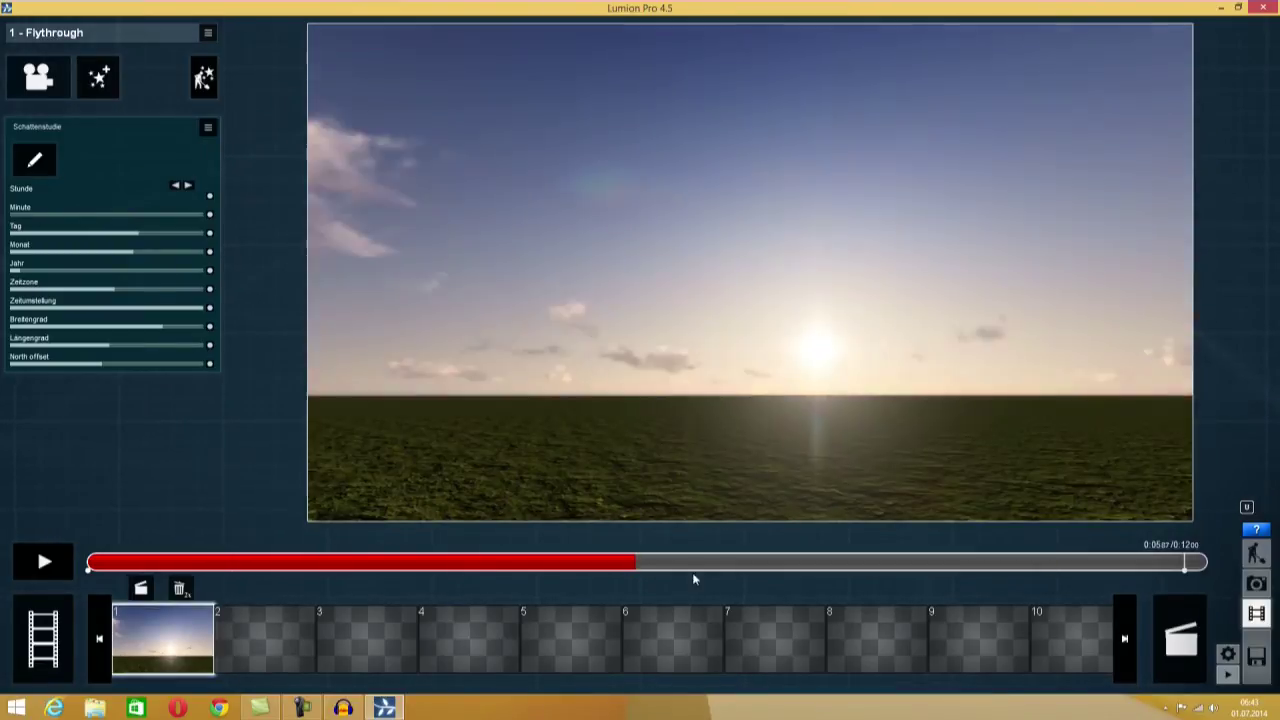
left_click(563, 563)
left_click(818, 563)
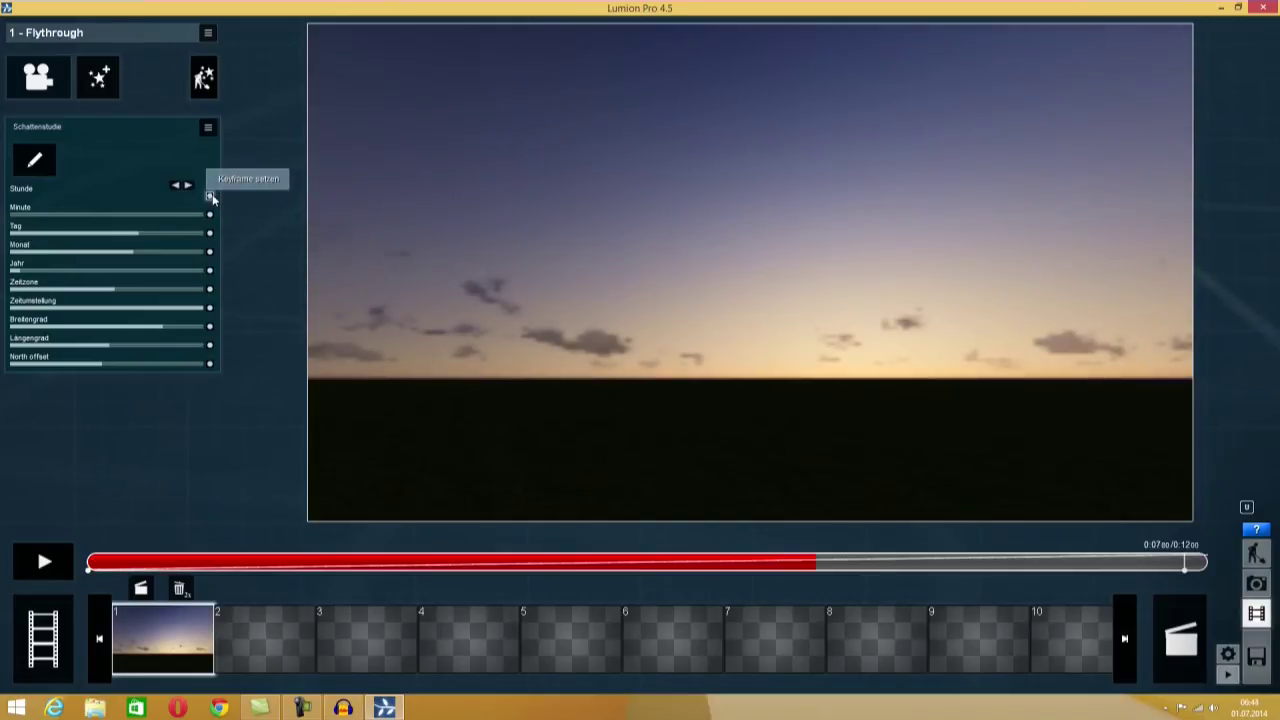
- Lower the end-of-clip Stunde from 24 to 20 and replay from the start
left_click(1186, 566)
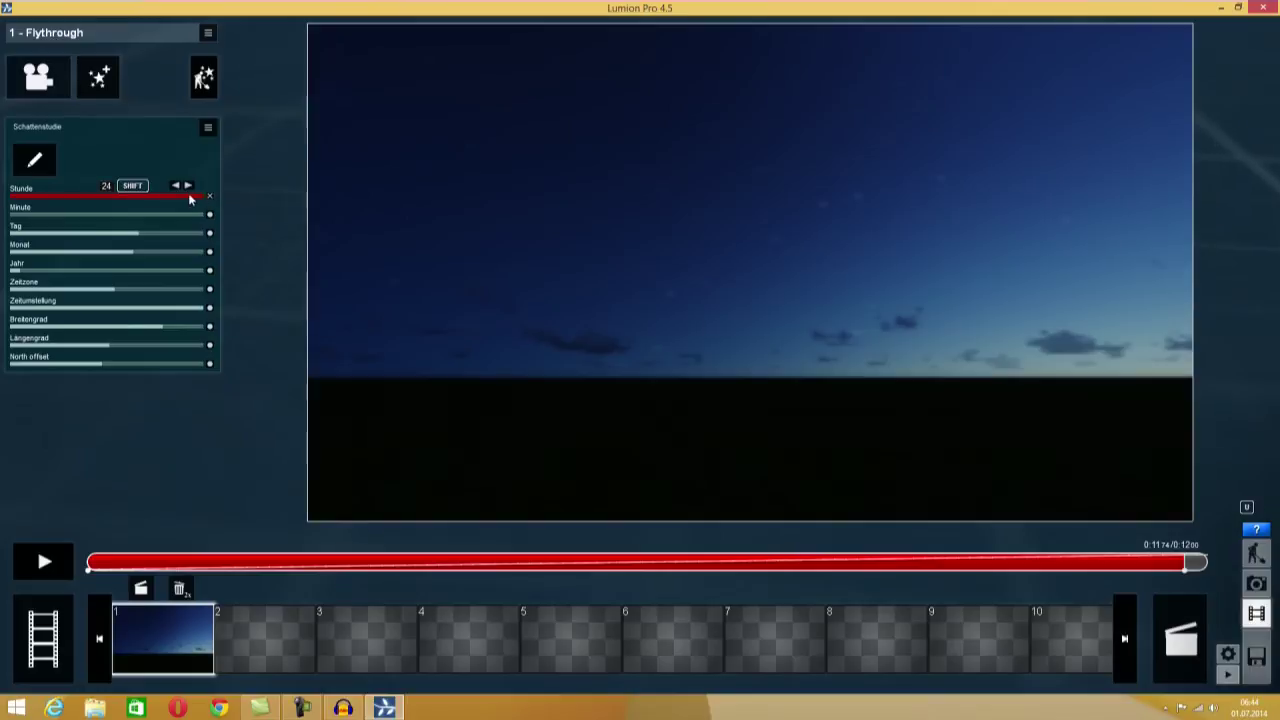
mouse_move(195, 196)
left_mouse_down()
mouse_move(170, 196)
mouse_move(181, 196)
left_mouse_up()
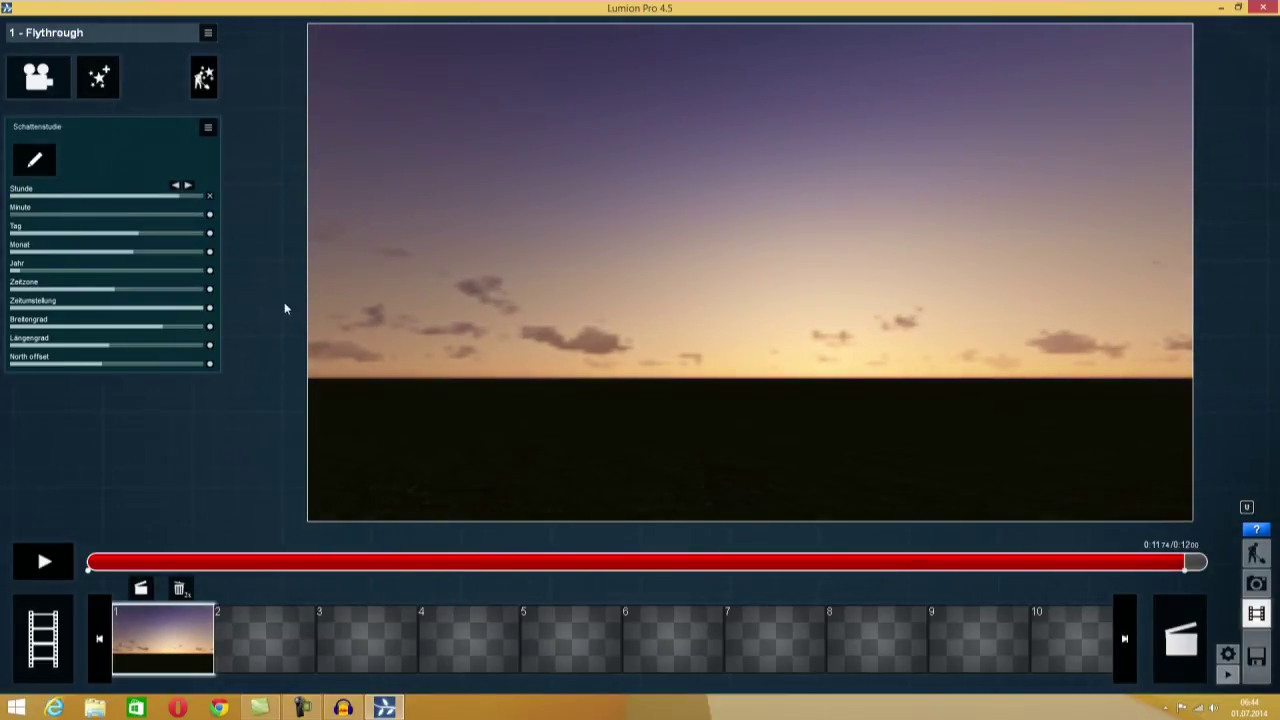
left_click(55, 555)
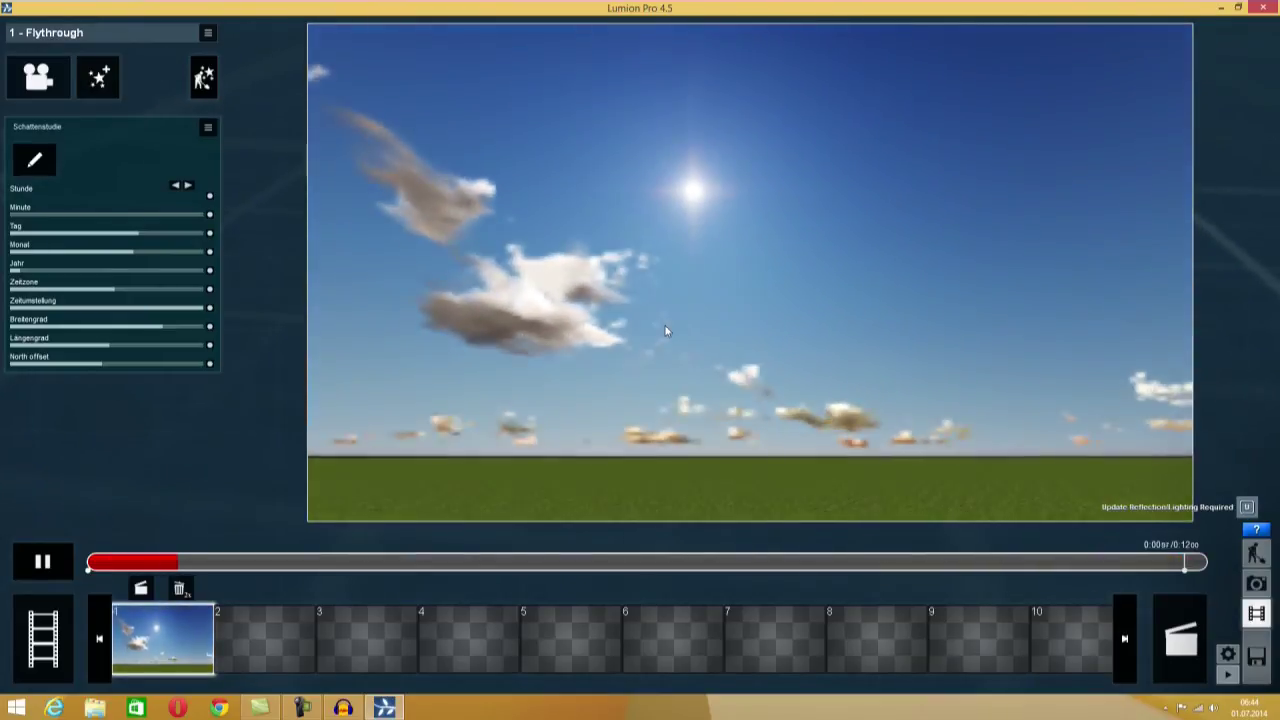
- Pause and scrub forward past 7 seconds to the sunset at 0:11.74
left_click(42, 561)
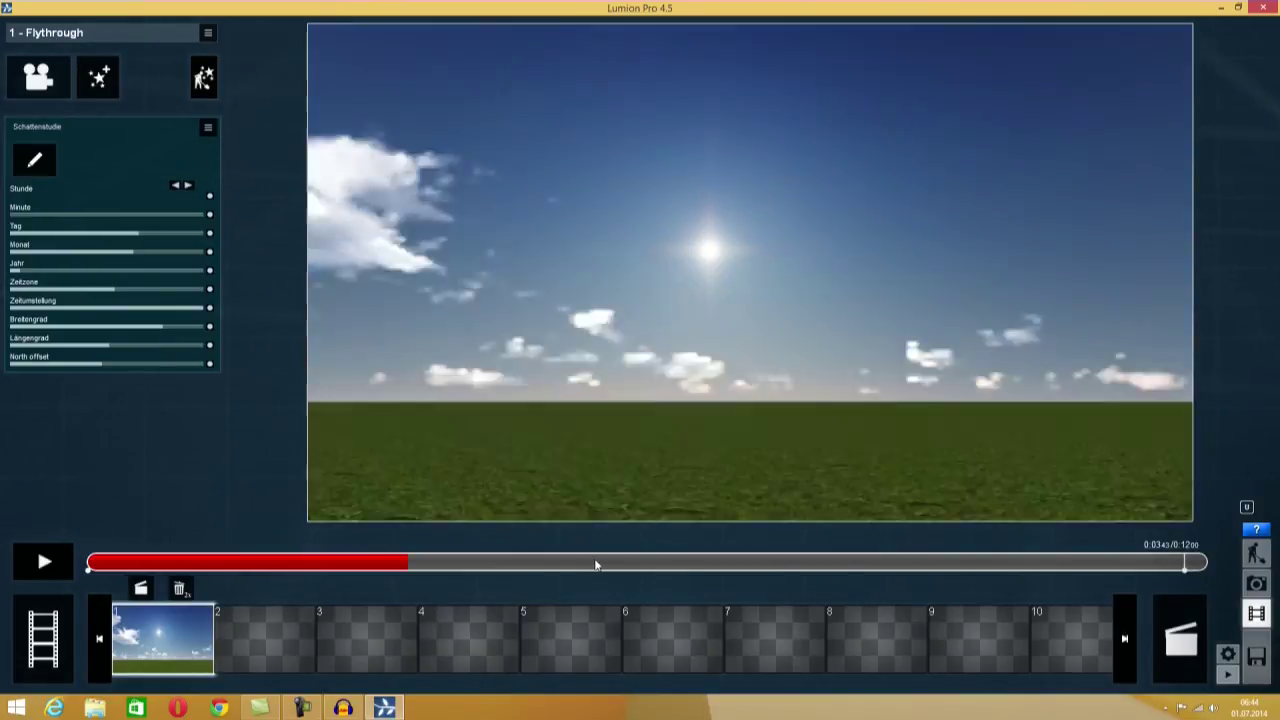
left_click_drag(600, 563, 805, 566)
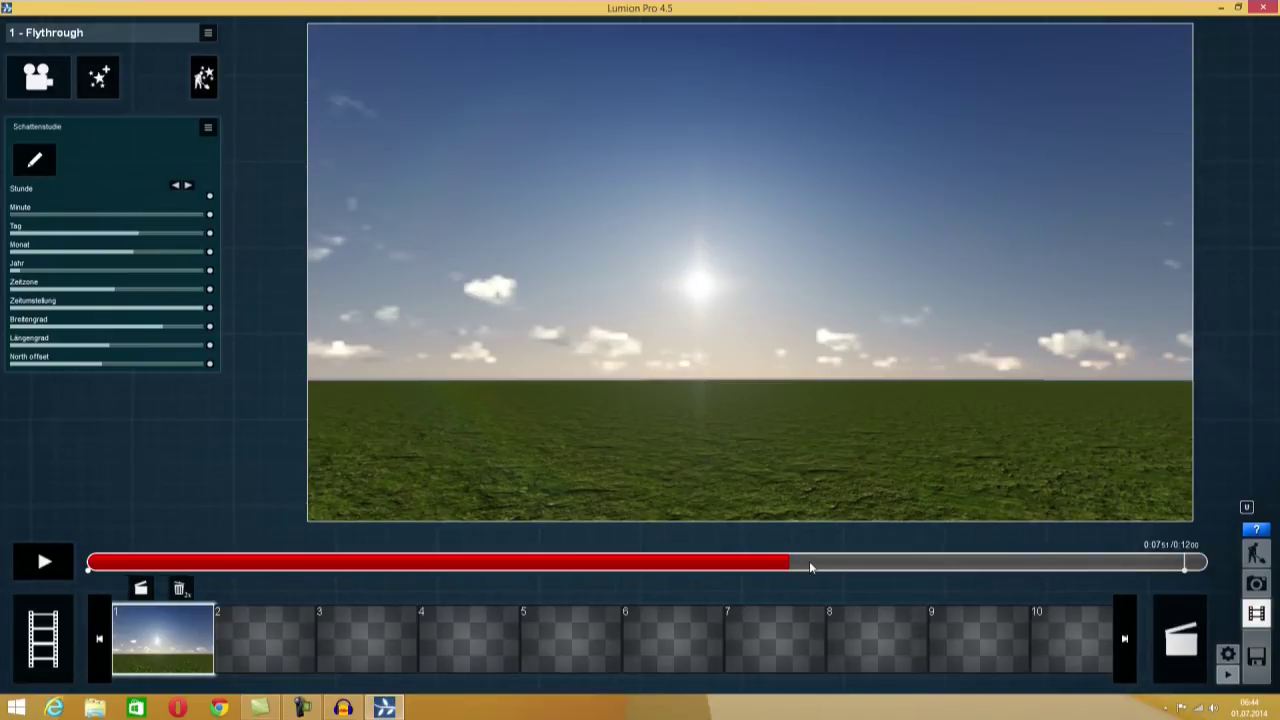
left_click_drag(809, 567, 1001, 566)
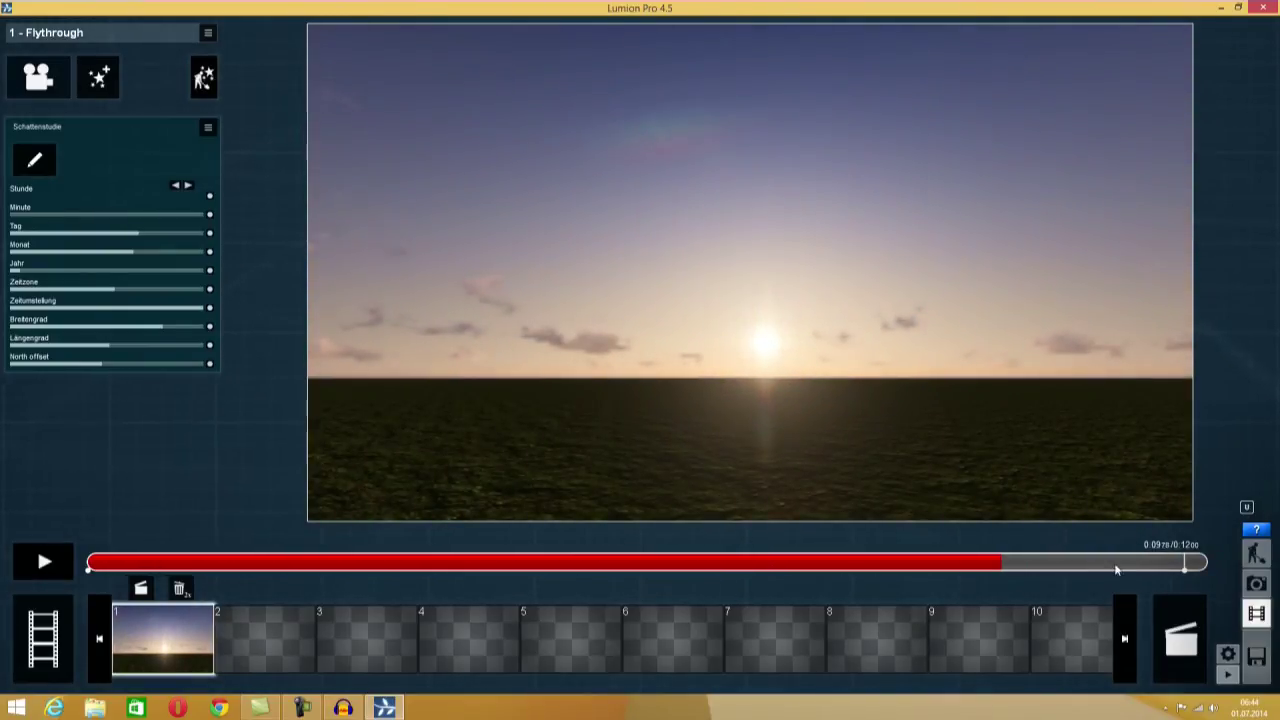
left_click(1185, 569)
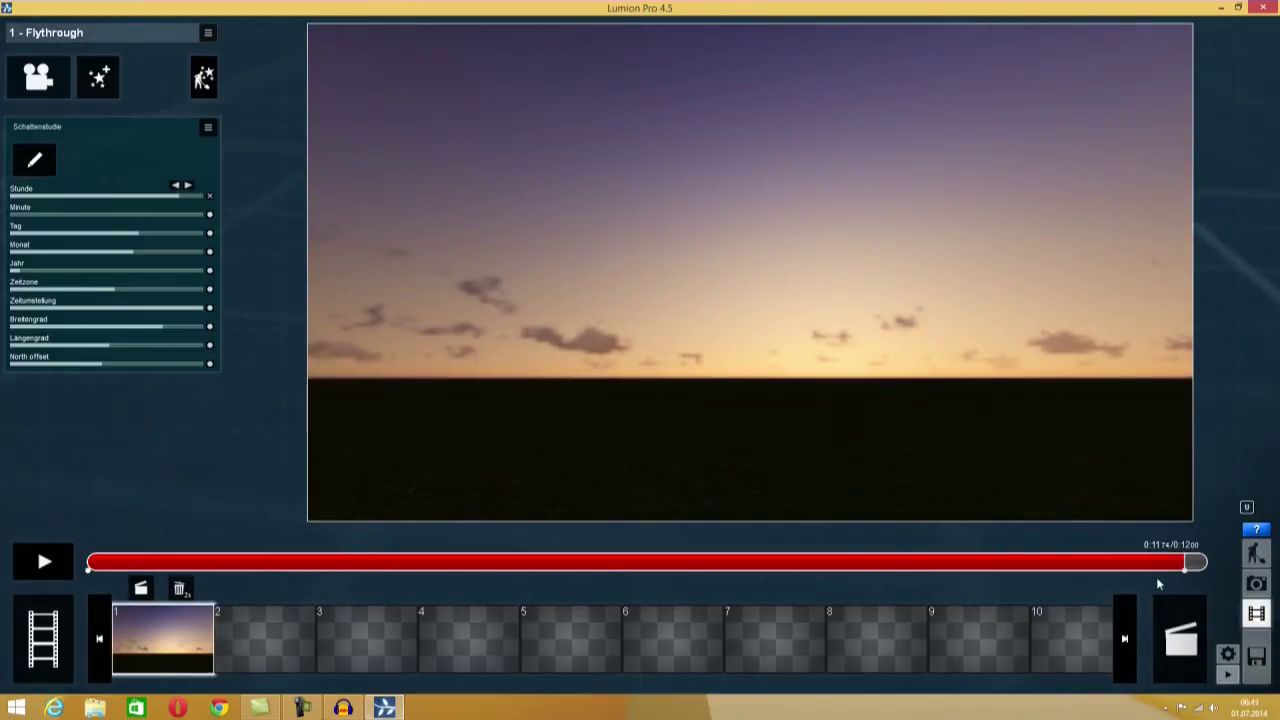
- Move the dusk keyframe from the clip end to 0:10 with Stunde 22, then play the clip
left_click(210, 197)
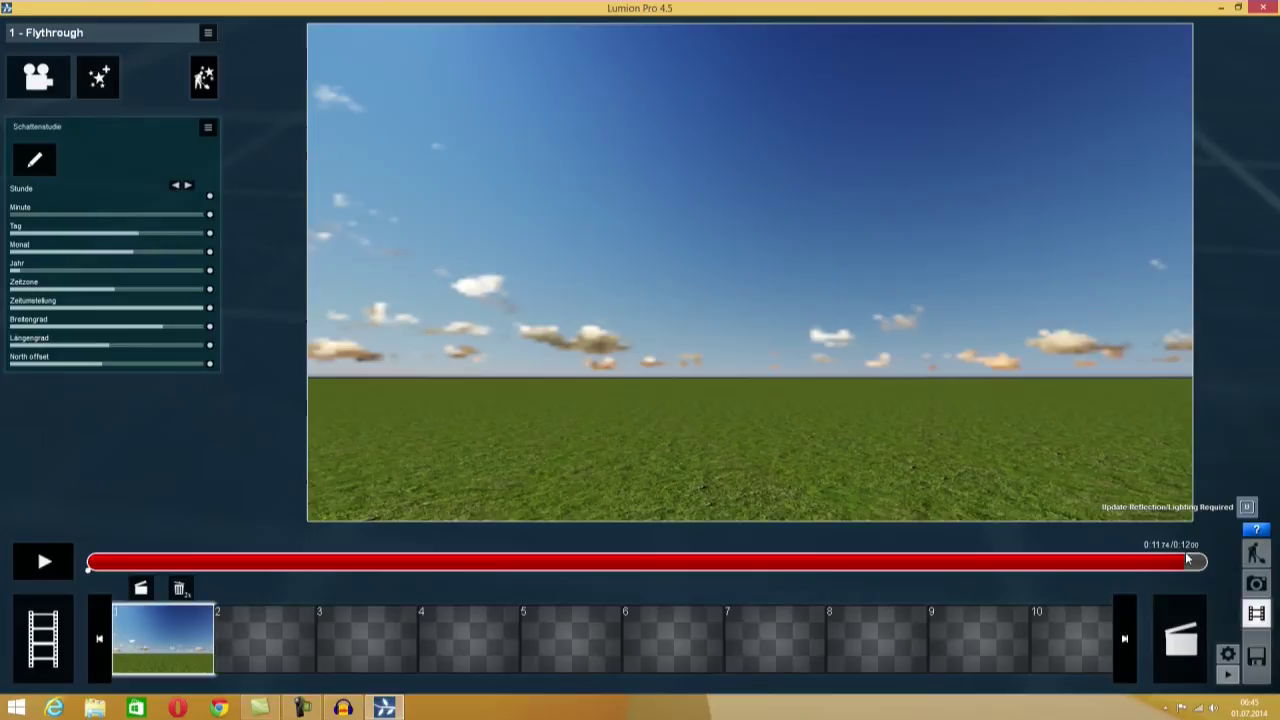
left_click_drag(1181, 561, 1035, 570)
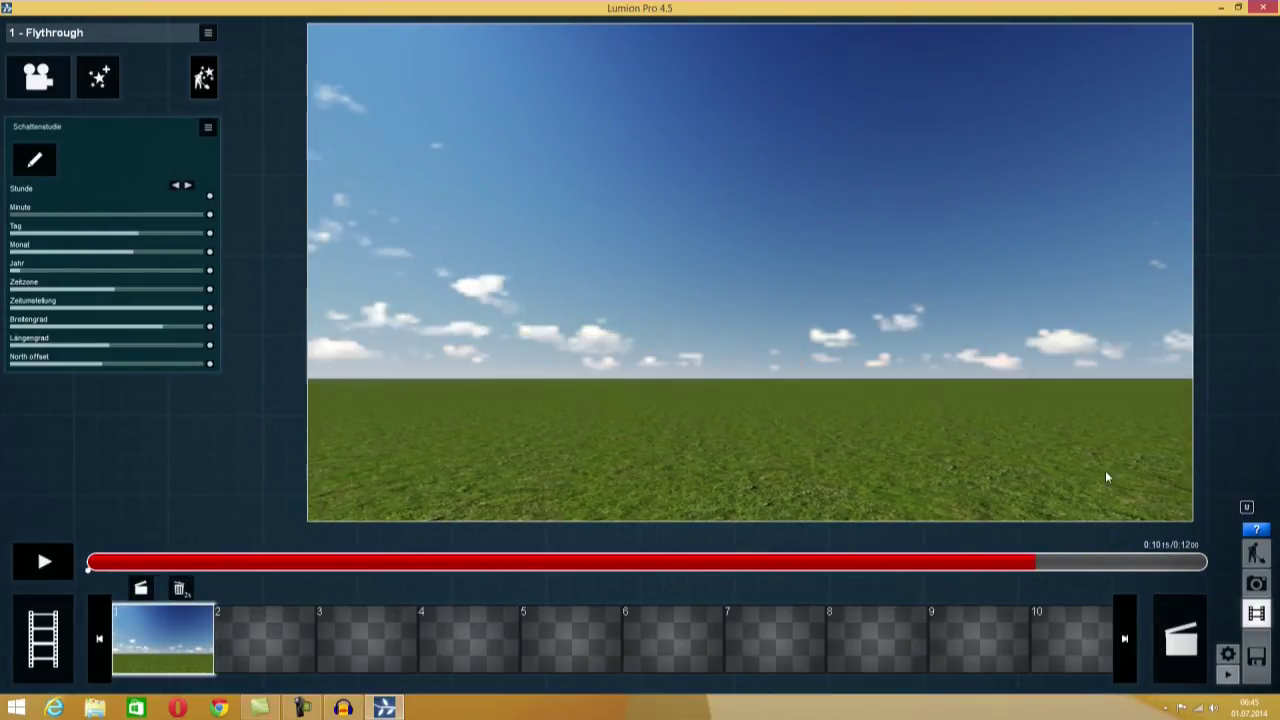
left_click(210, 198)
left_click_drag(140, 201, 192, 202)
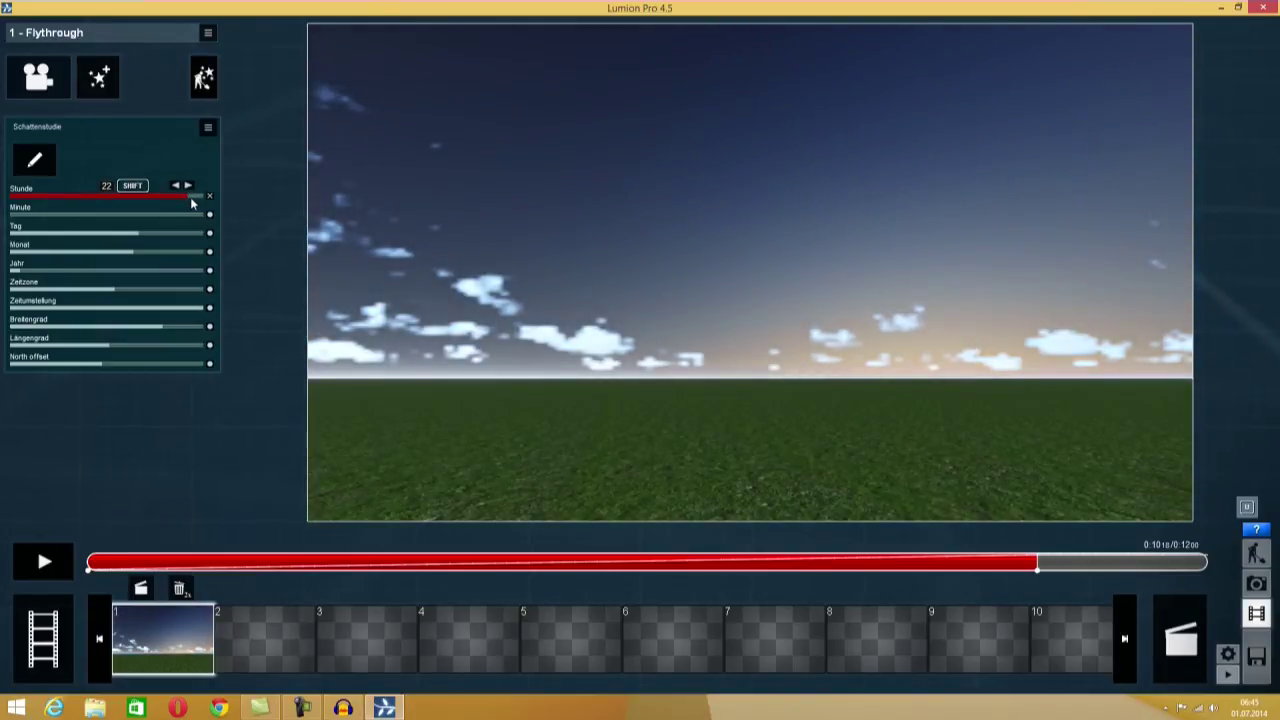
left_click(43, 563)
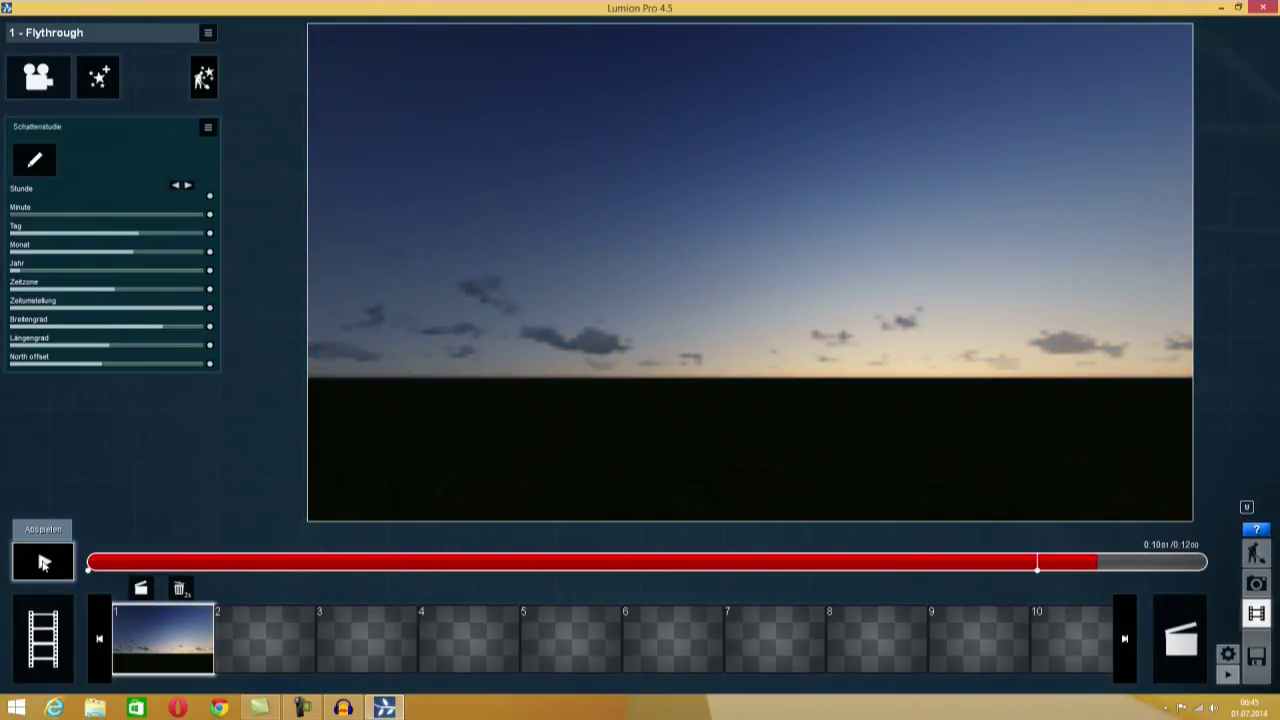
left_click(43, 563)
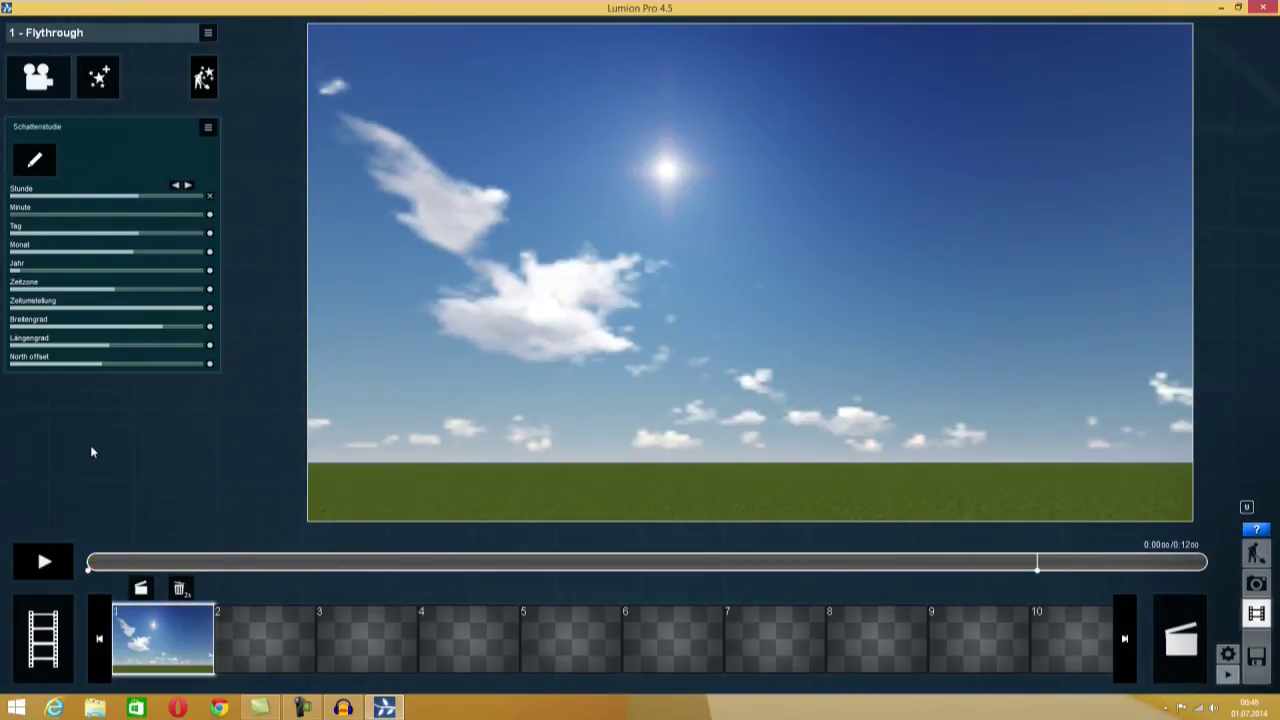
- Add the 3D-Wolken weather effect to the Flythrough clip alongside the shadow study
left_click(107, 86)
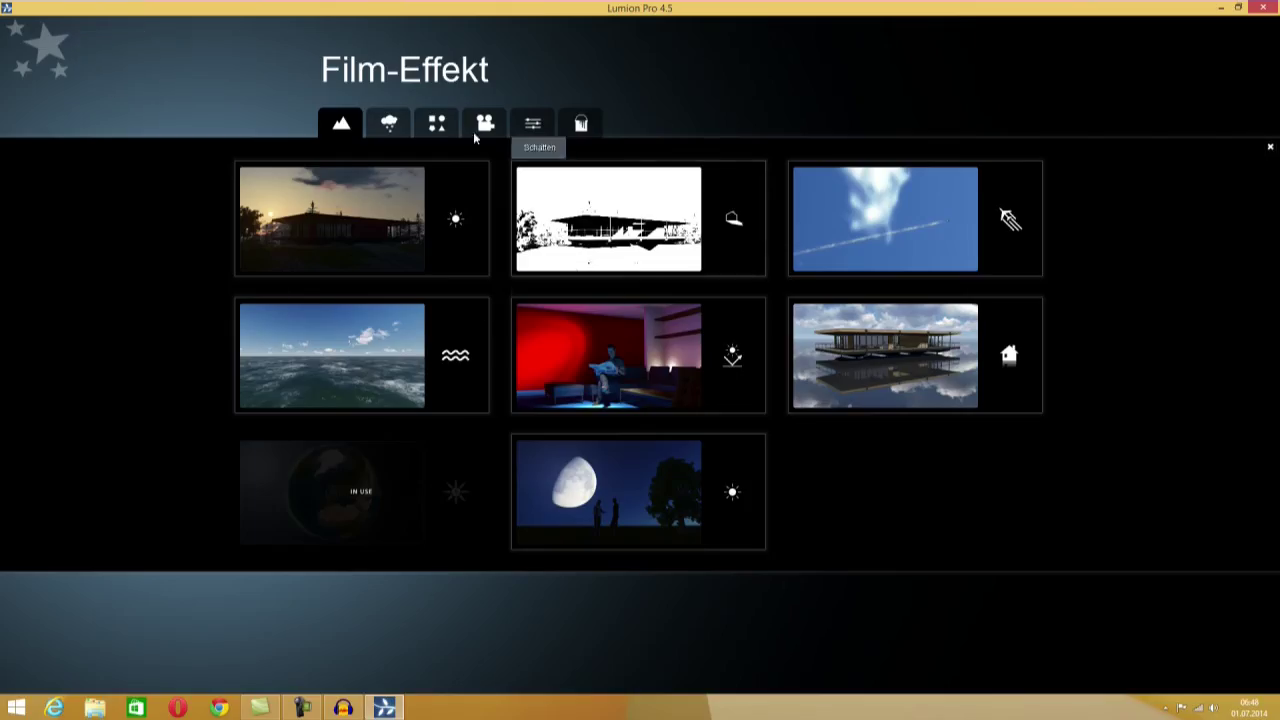
left_click(389, 125)
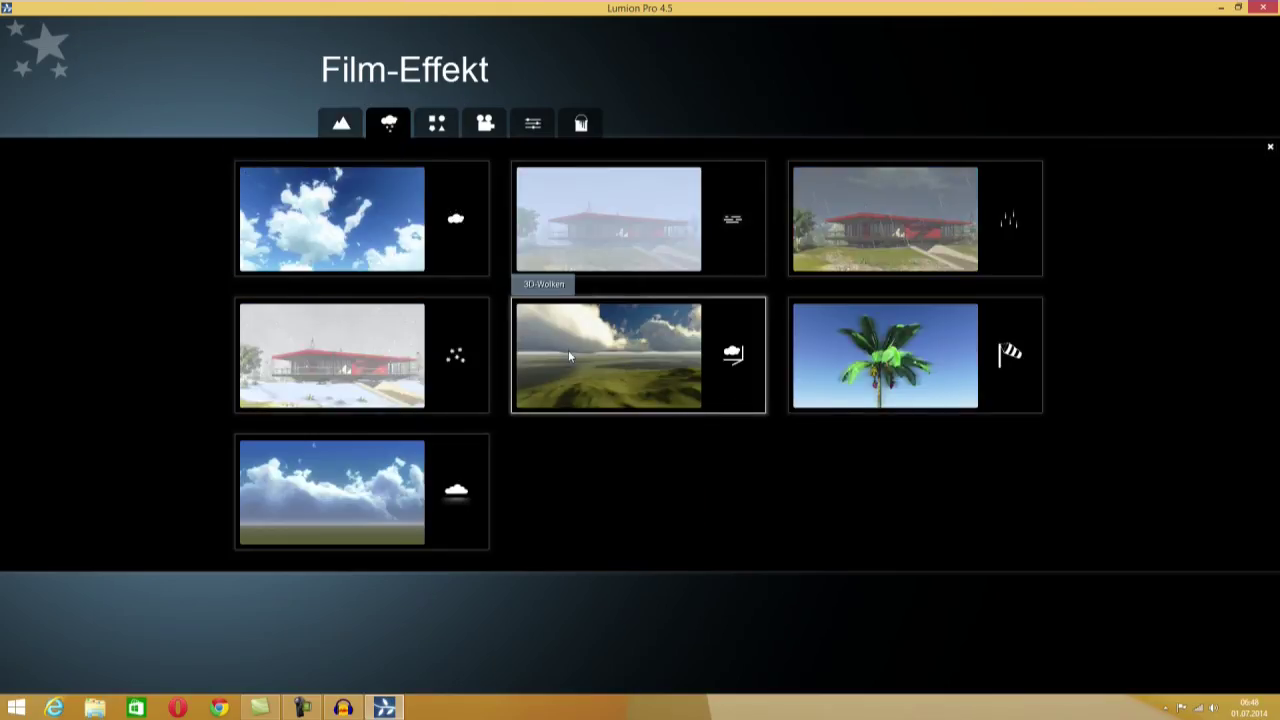
left_click(607, 360)
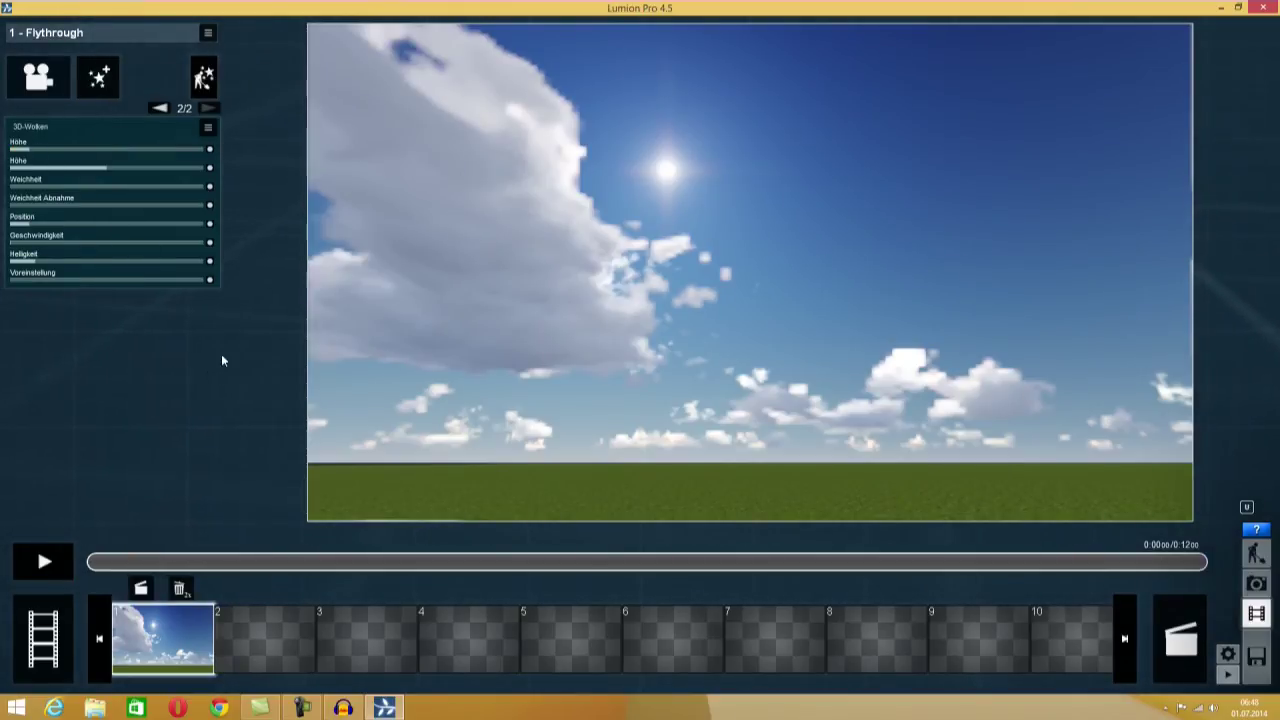
- Keyframe the 3D-Wolken Höhe low at 0:00 and at 0.2 at the clip's end
left_click_drag(1161, 562, 71, 562)
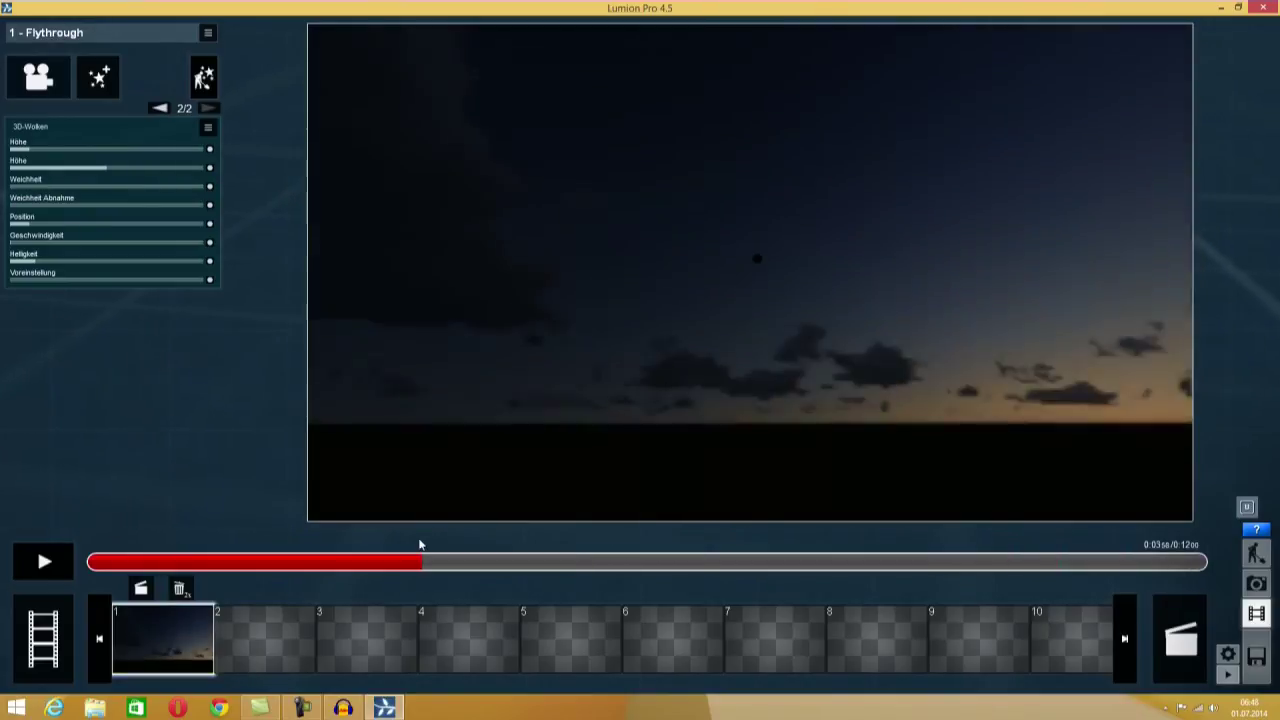
left_click(93, 568)
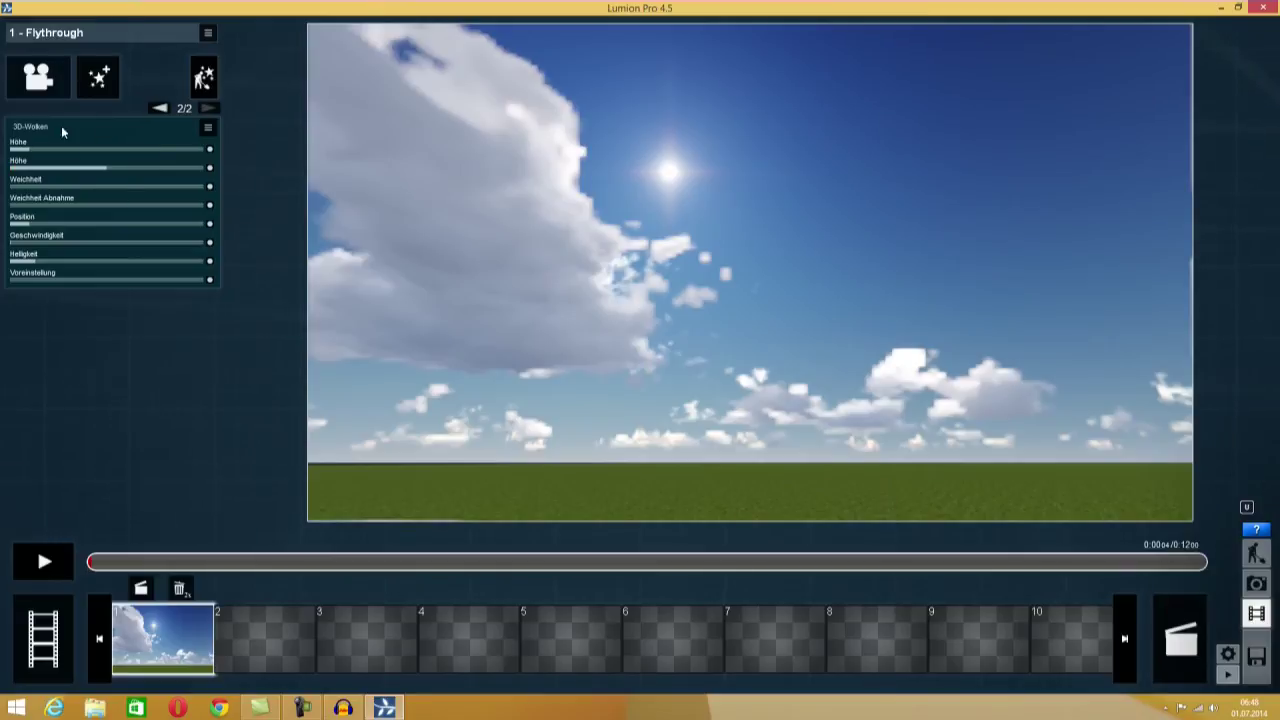
mouse_move(35, 148)
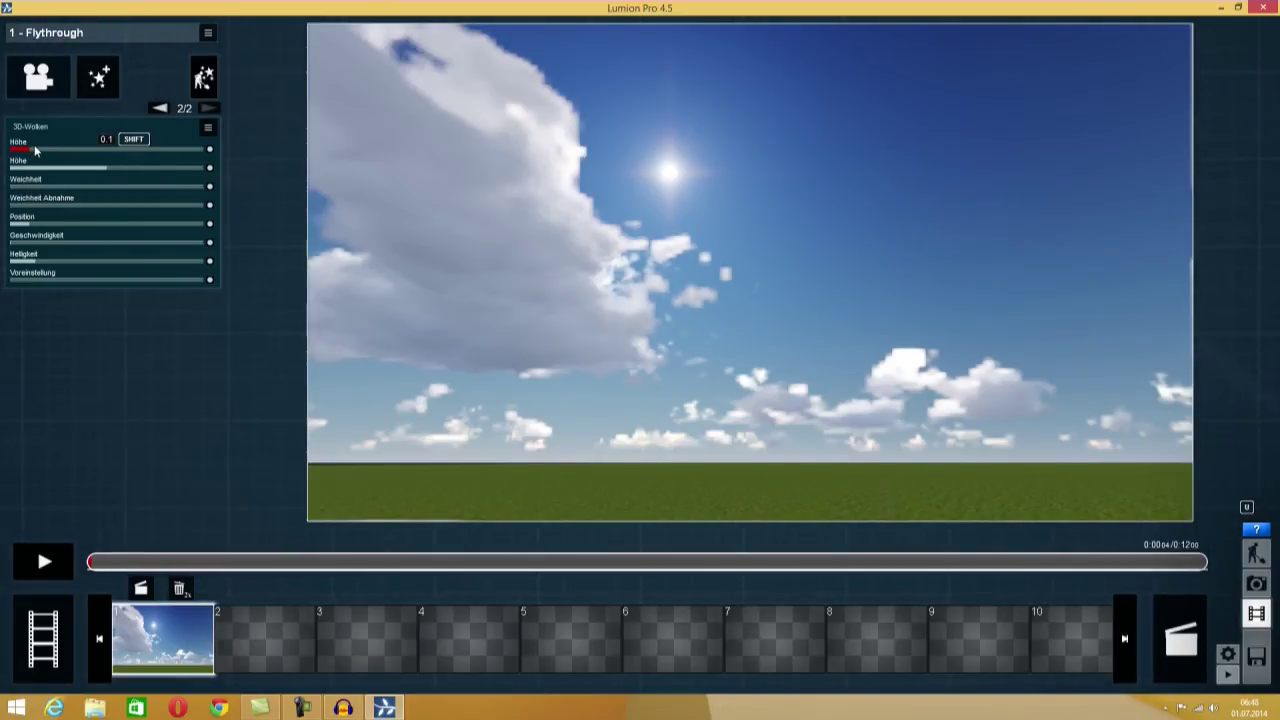
left_click_drag(31, 150, 18, 160)
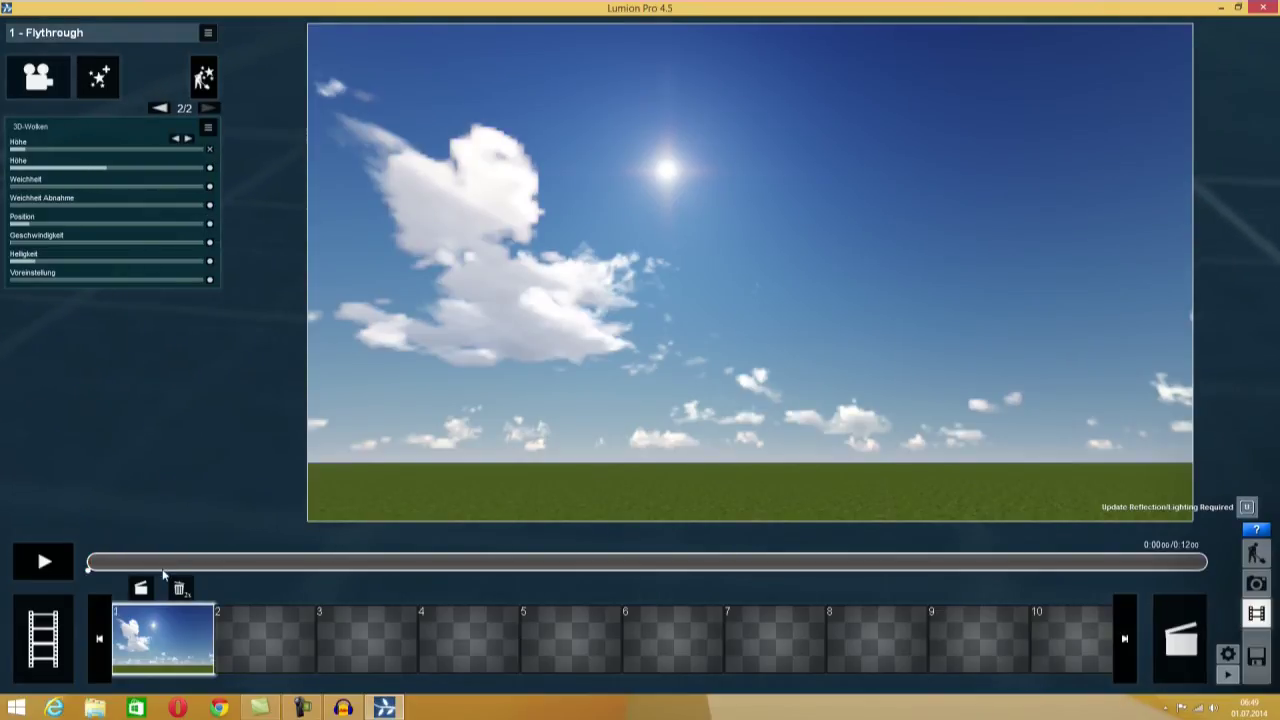
left_click_drag(107, 564, 1149, 569)
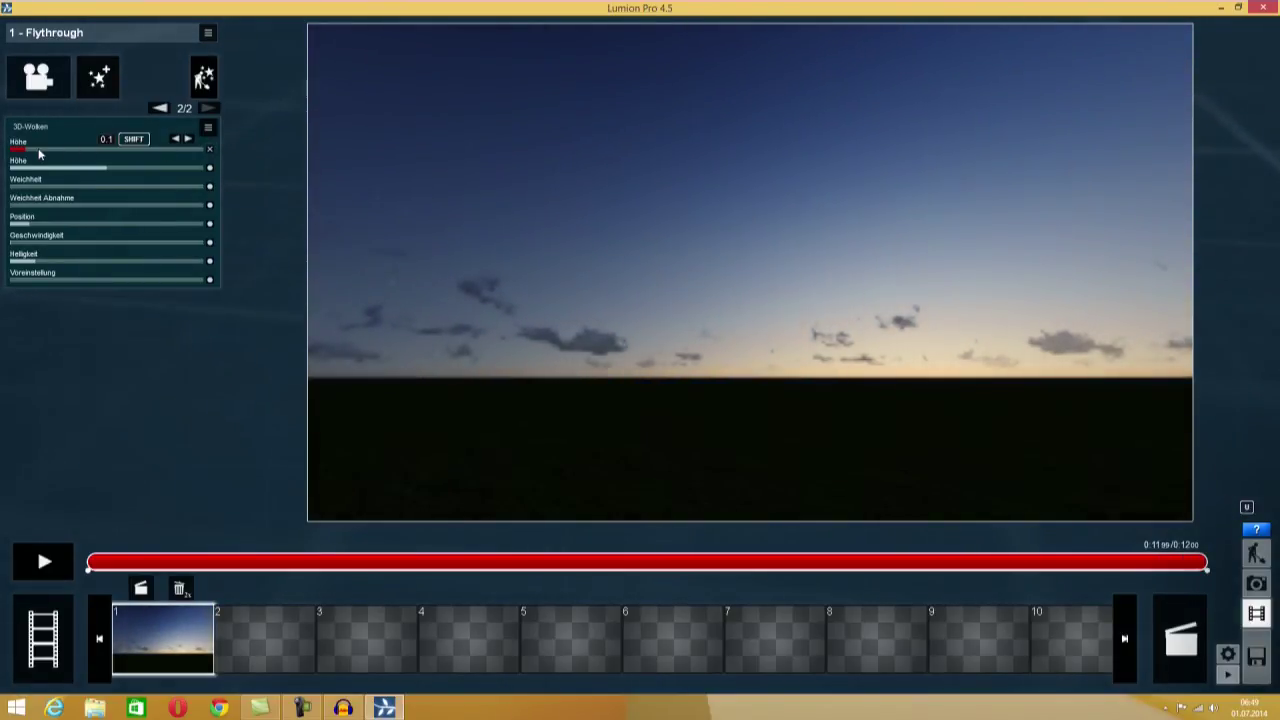
left_click_drag(31, 153, 44, 152)
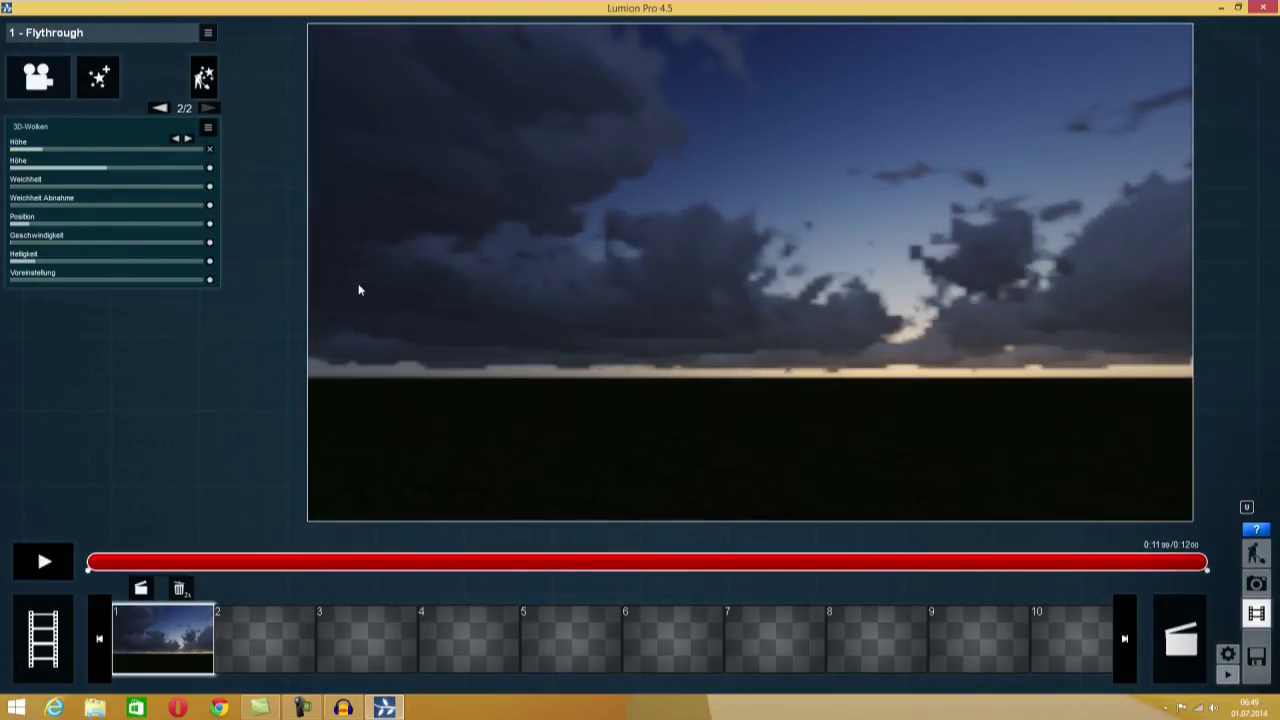
- Play the clip to preview the clouds thickening, then return to the start
left_click(50, 565)
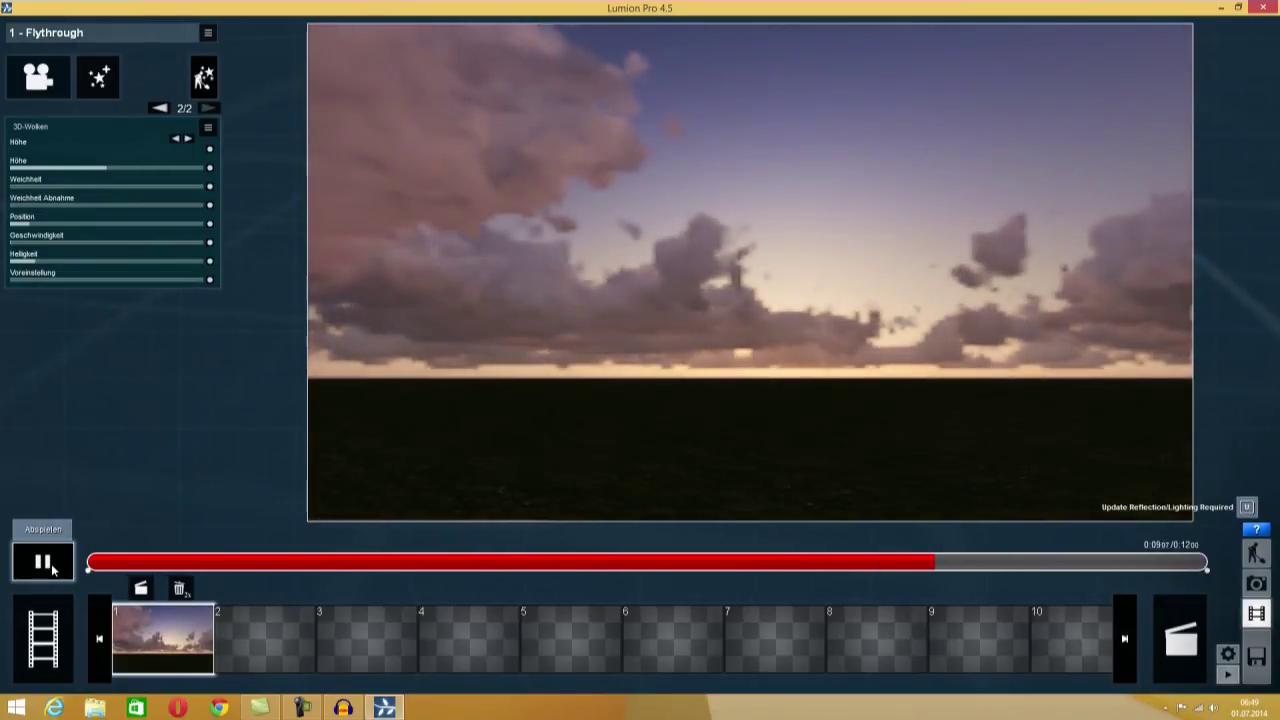
left_click(53, 568)
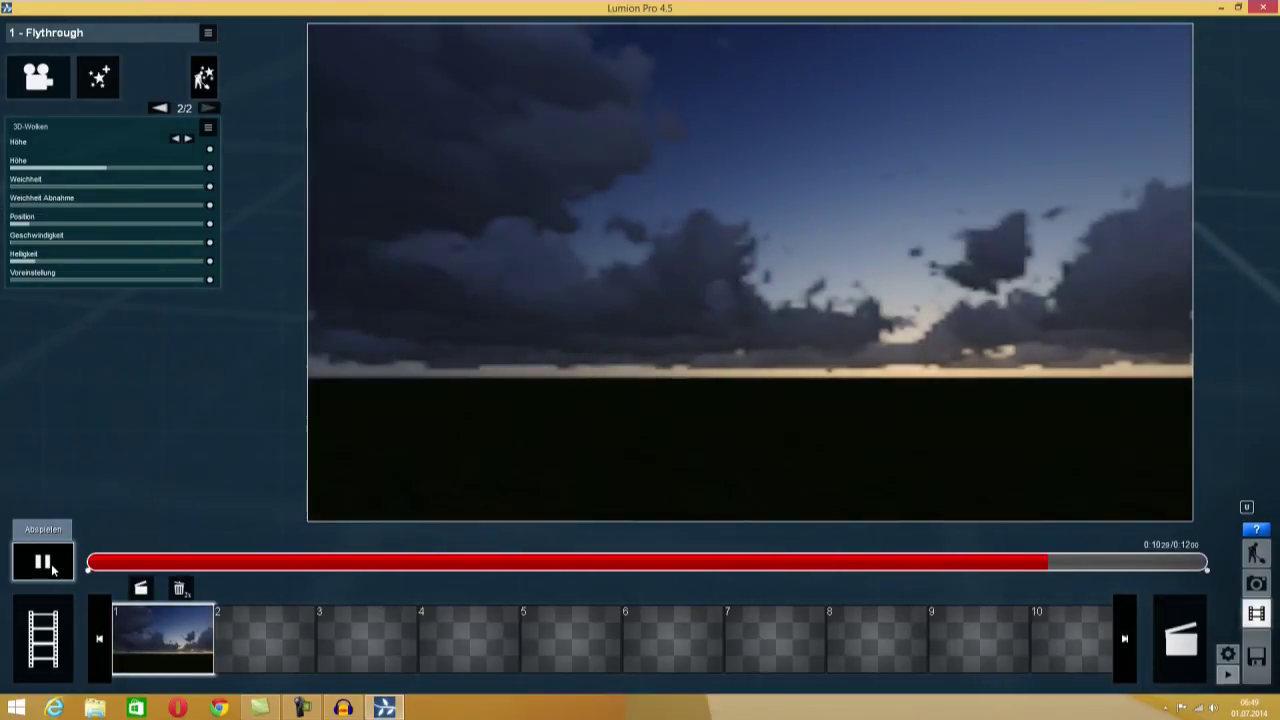
mouse_move(1095, 567)
left_mouse_down()
mouse_move(451, 563)
mouse_move(22, 582)
left_mouse_up()
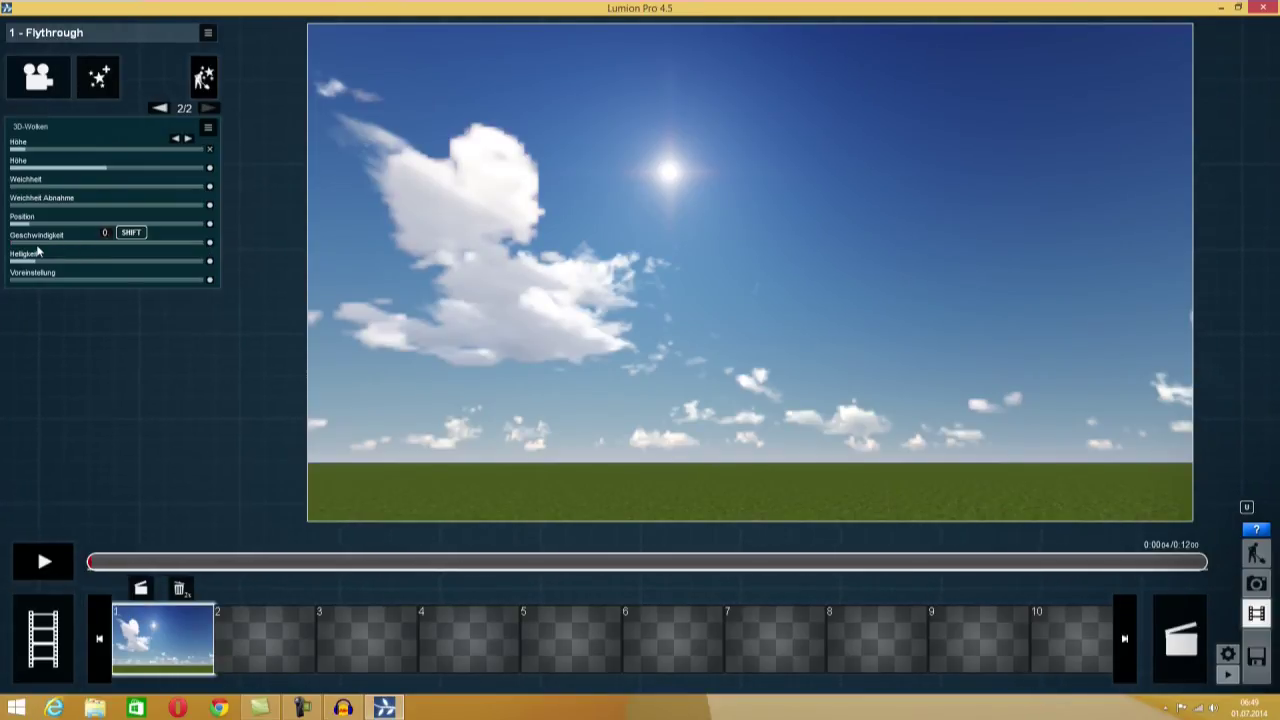
- Keyframe 3D-Wolken Position at 0 at the start and 0.1 at the end, then preview playback
mouse_move(29, 226)
left_mouse_down()
mouse_move(42, 228)
mouse_move(31, 229)
left_mouse_up()
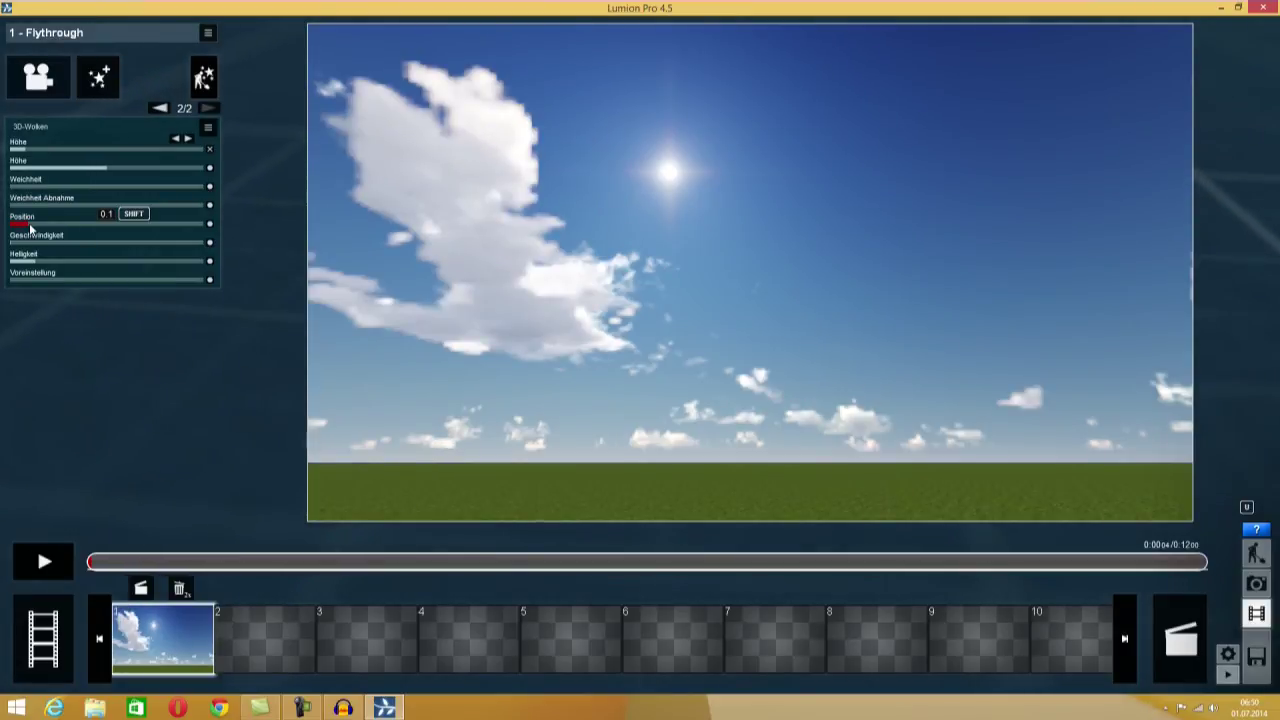
left_click_drag(31, 229, 19, 230)
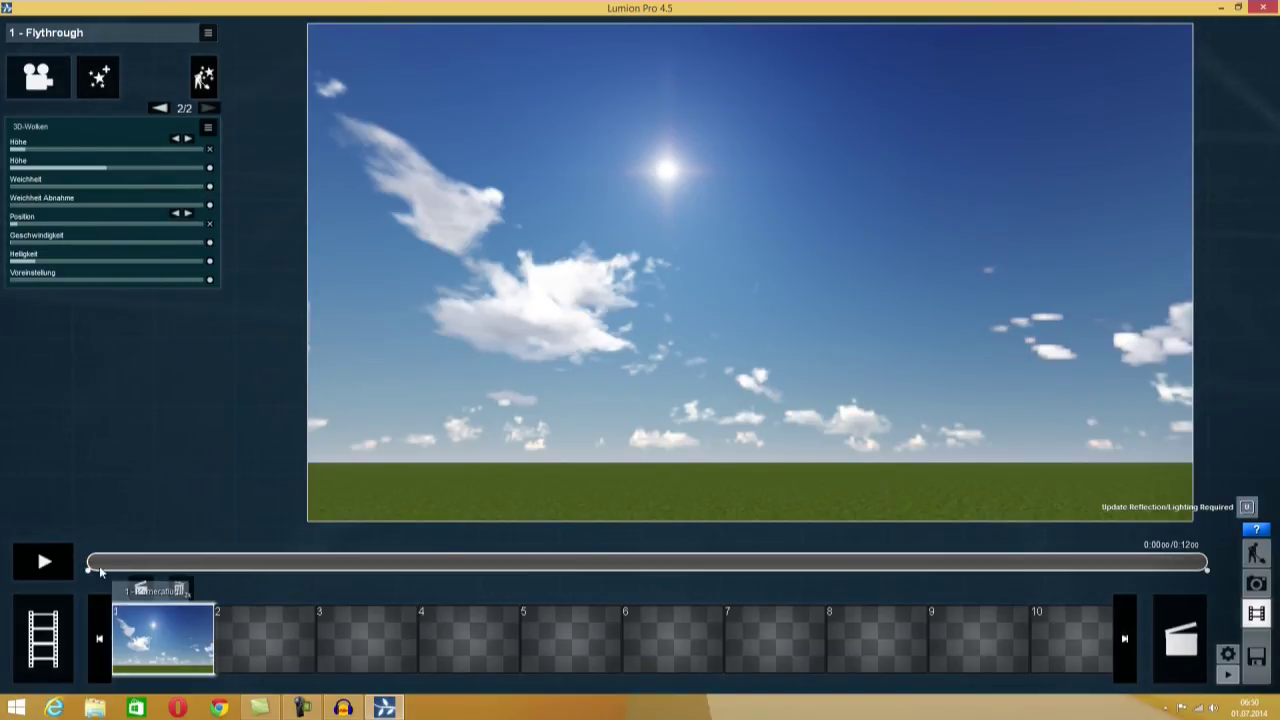
left_click_drag(145, 566, 1207, 563)
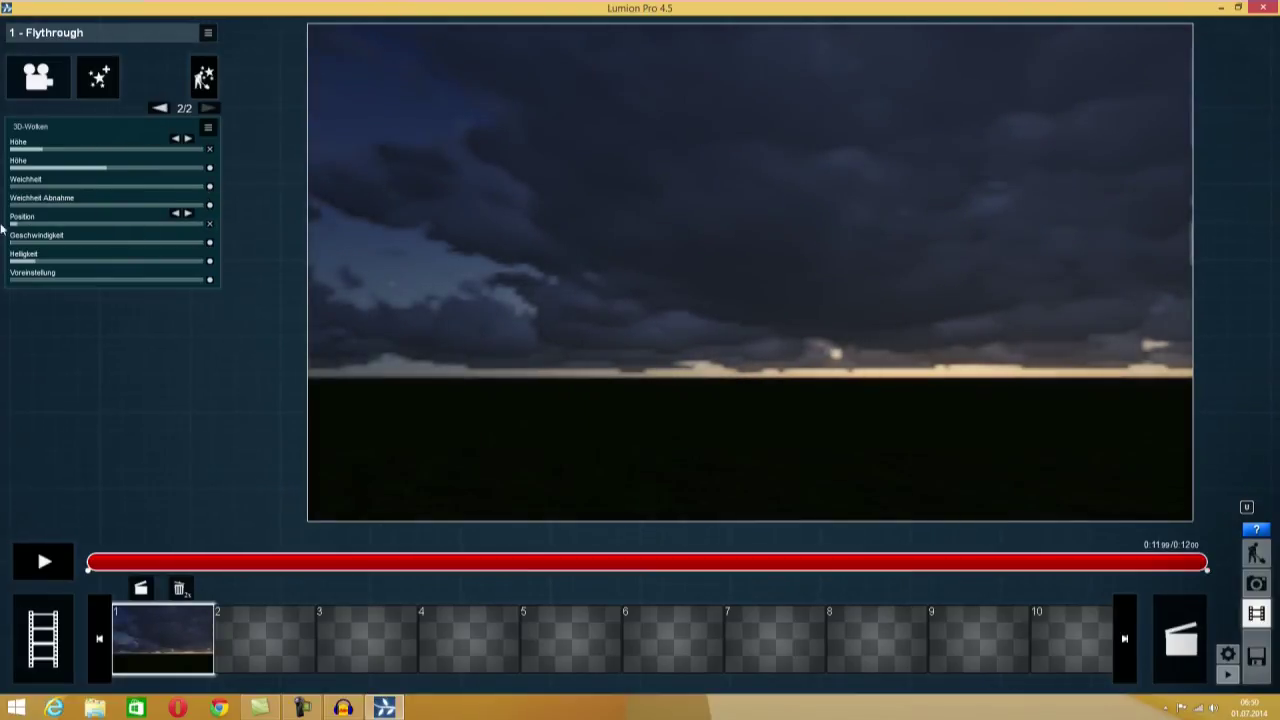
left_click_drag(17, 226, 39, 226)
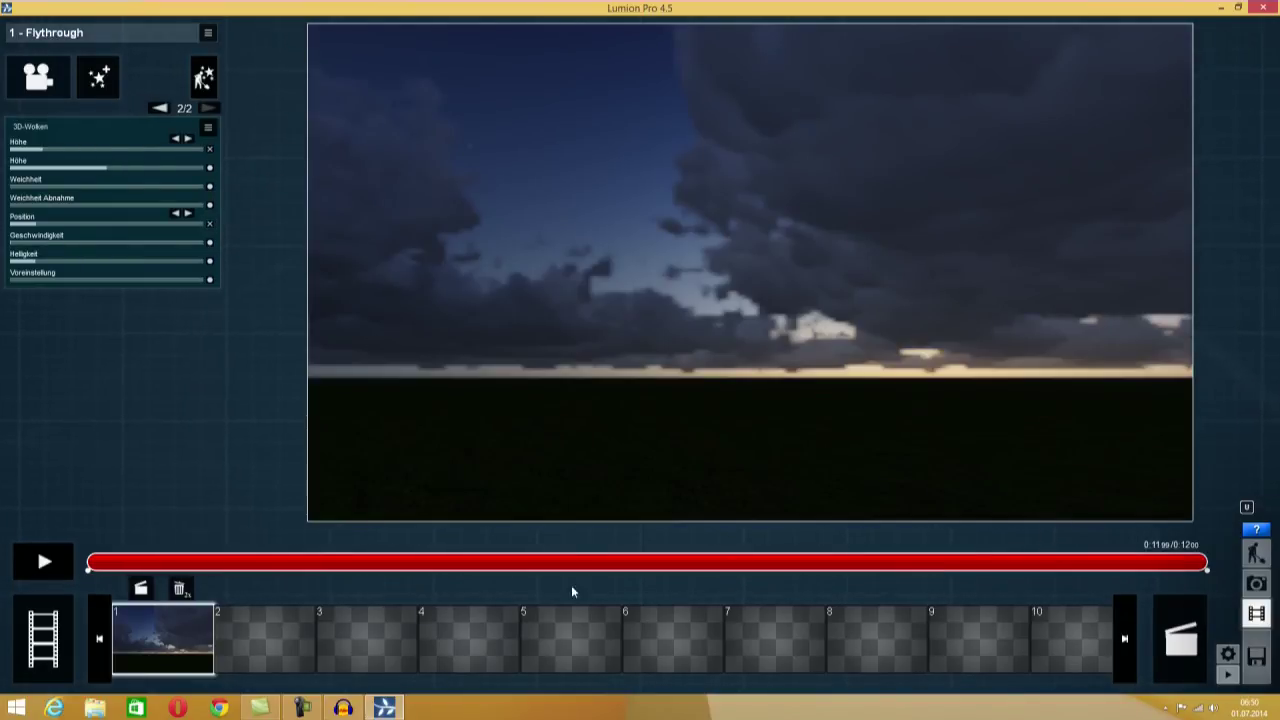
left_click(42, 569)
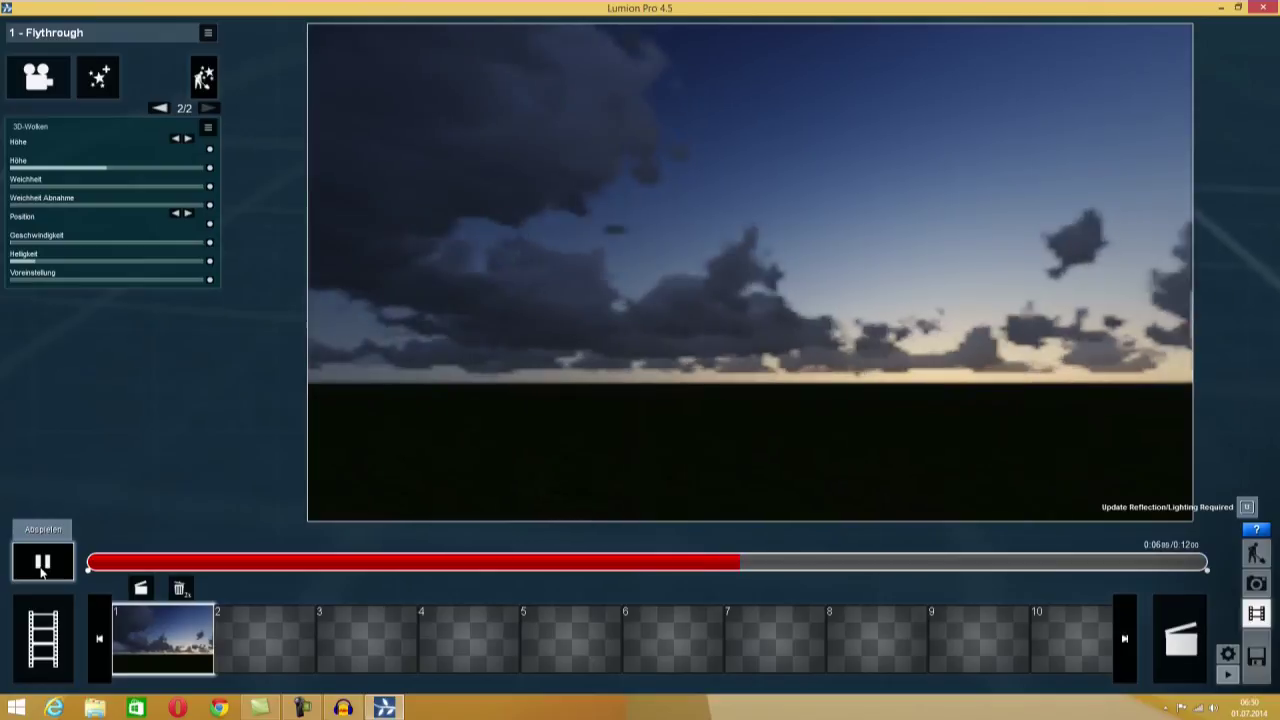
left_click(42, 569)
left_click(42, 569)
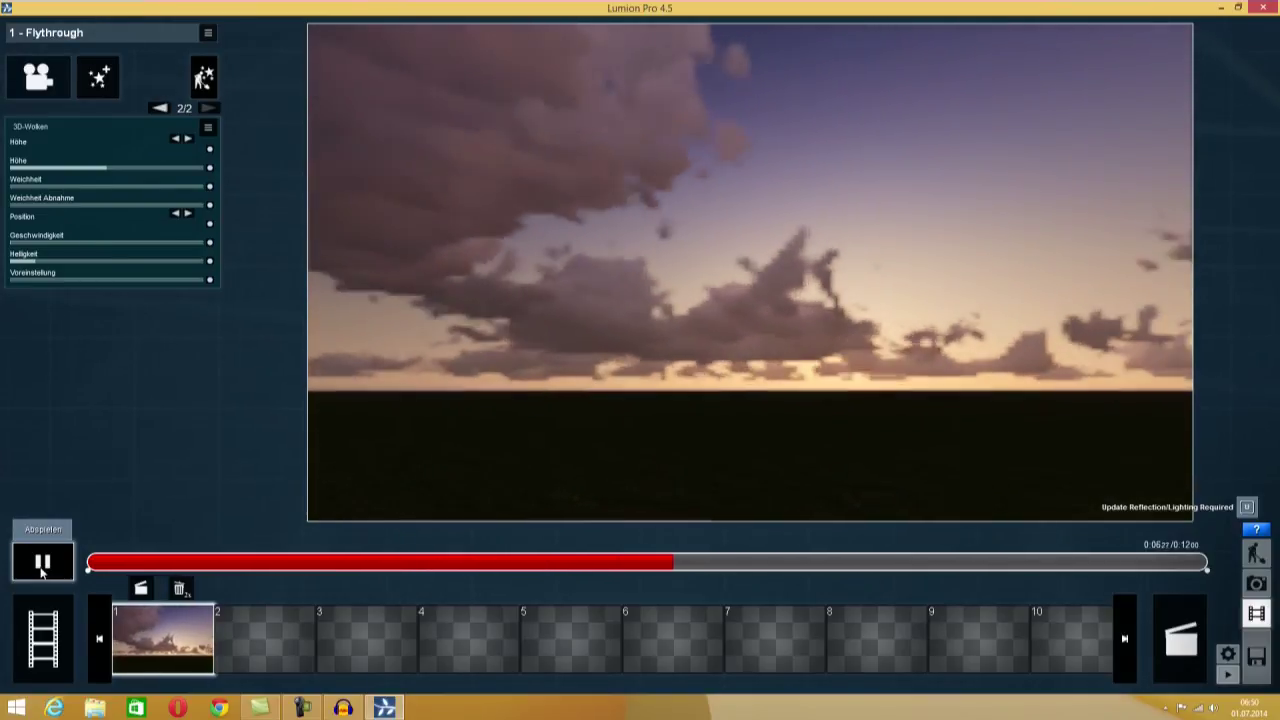
left_click(42, 565)
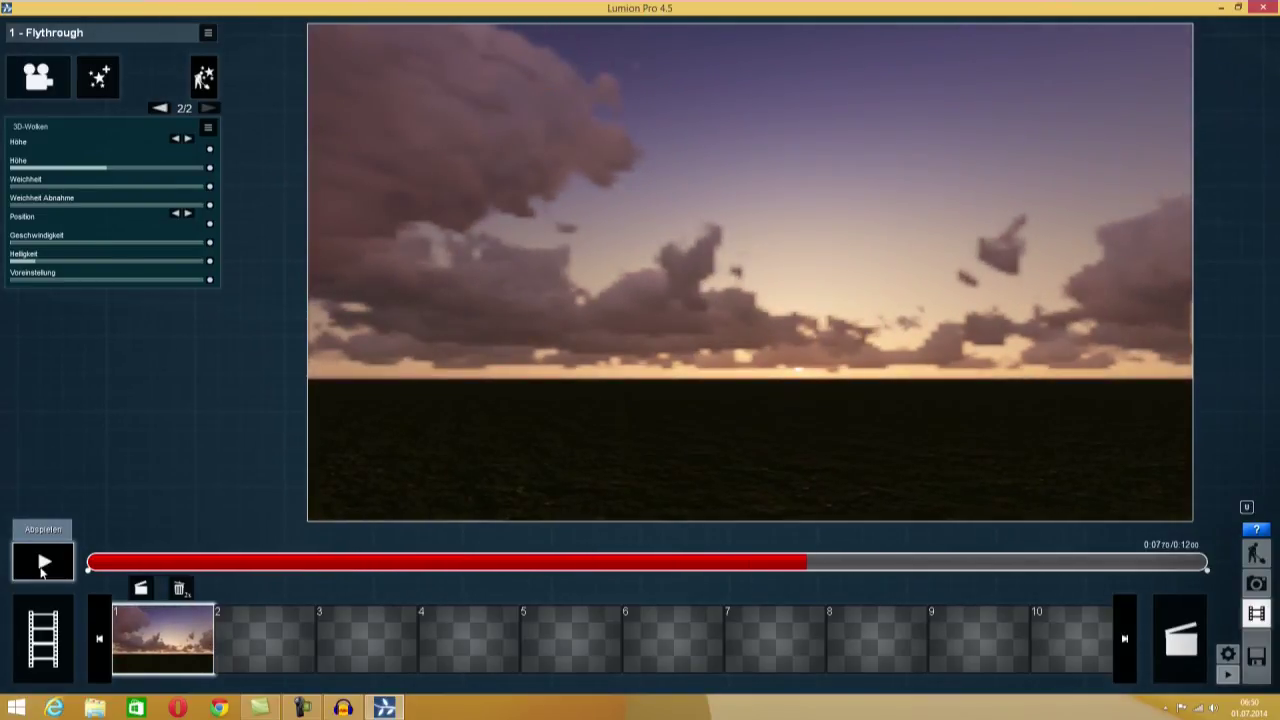
left_click(42, 566)
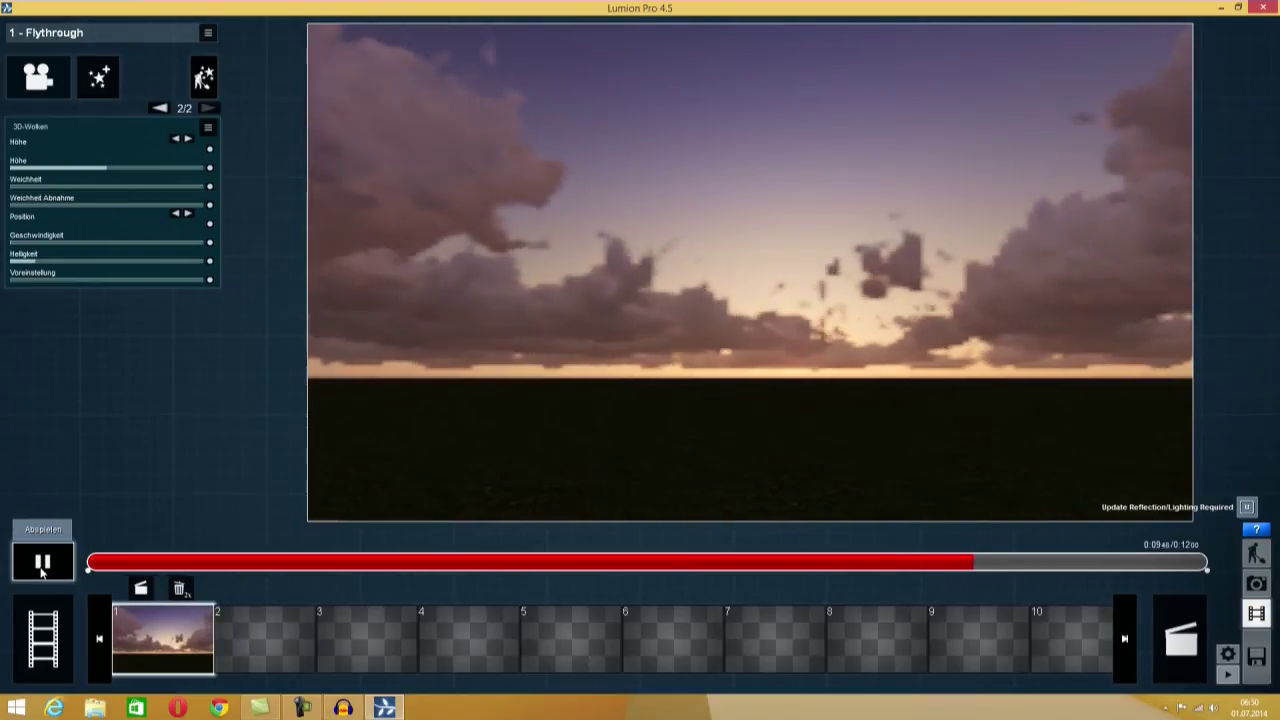
left_click(42, 565)
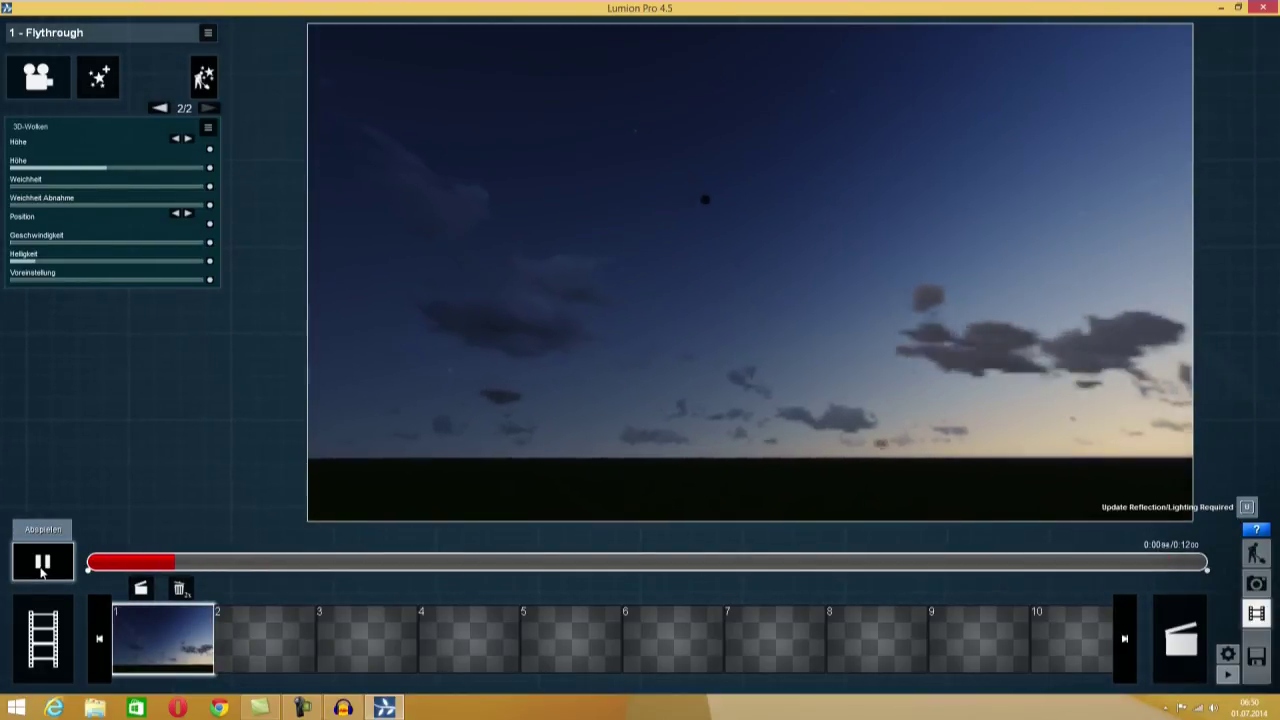
left_click(42, 566)
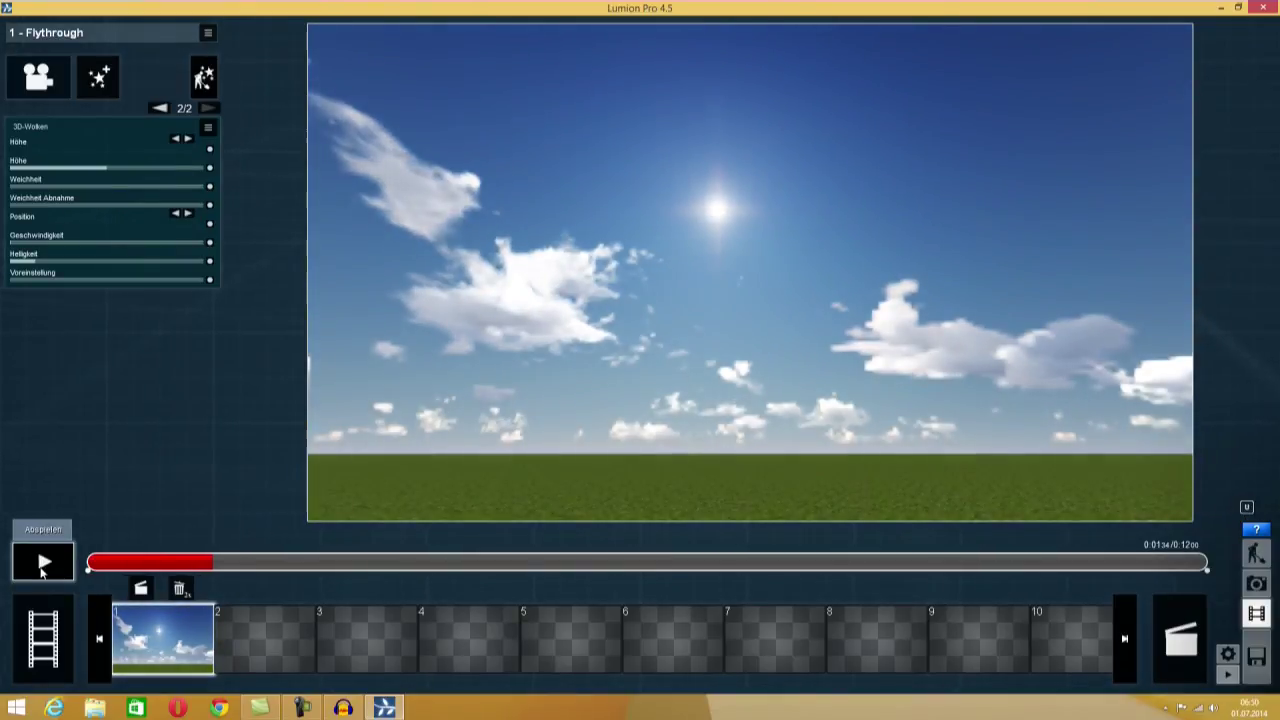